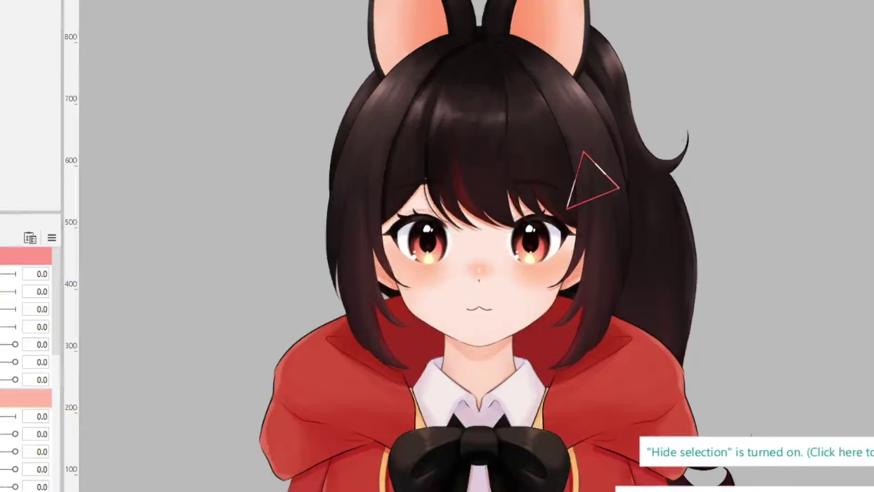
# Step: Reshape the character's head with a large deform brush so the face turns sideways and down
pyautogui.moveTo(479, 246); pyautogui.dragTo(403, 301)
pyautogui.scroll(-5, 430, 127)
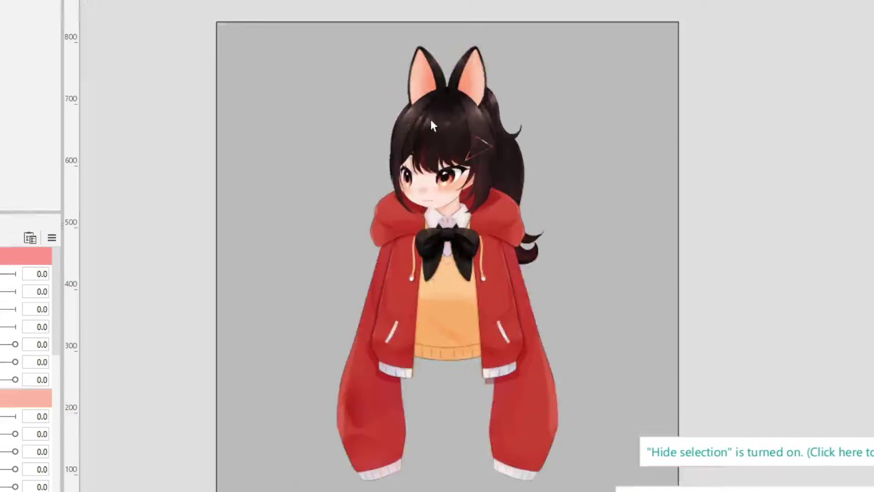
pyautogui.scroll(6, 437, 189)
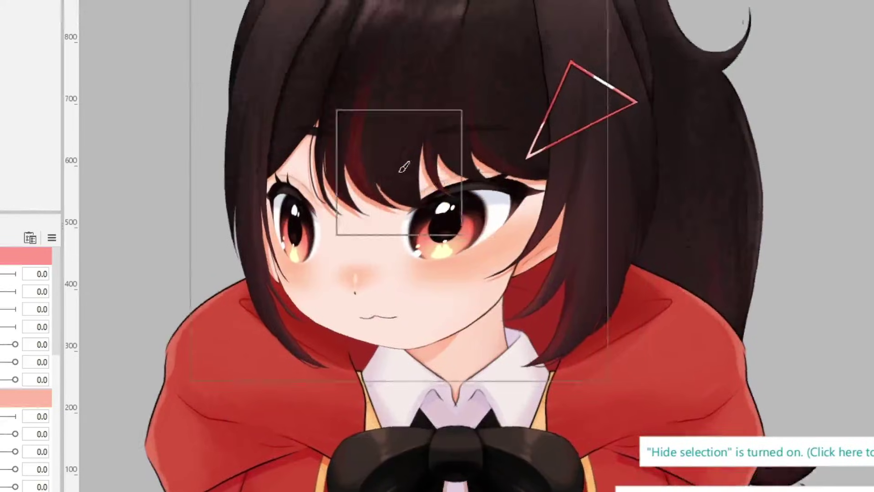
pyautogui.scroll(-3, 301, 142)
pyautogui.moveTo(302, 182); pyautogui.dragTo(296, 303)
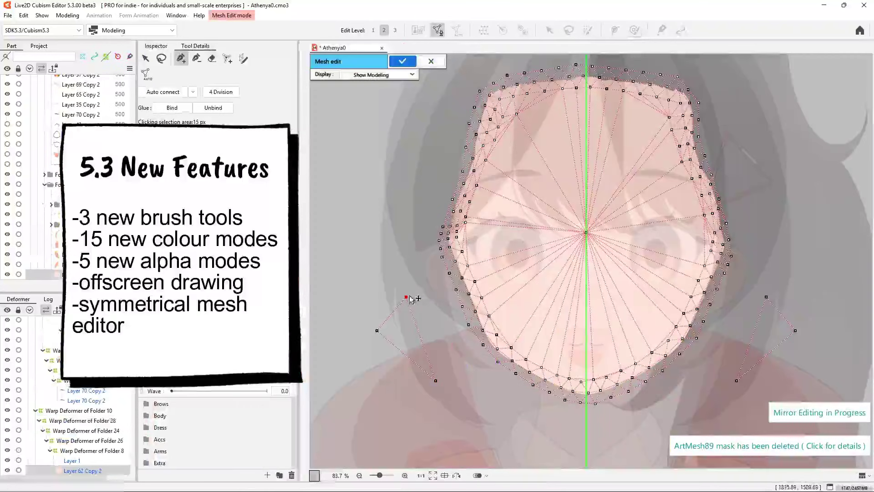
# Step: Try adding and moving mirrored mesh points beside the face outline, and discard the mesh edit
pyautogui.moveTo(410, 297); pyautogui.dragTo(431, 268)
pyautogui.moveTo(462, 334); pyautogui.dragTo(430, 364)
pyautogui.click(377, 331)
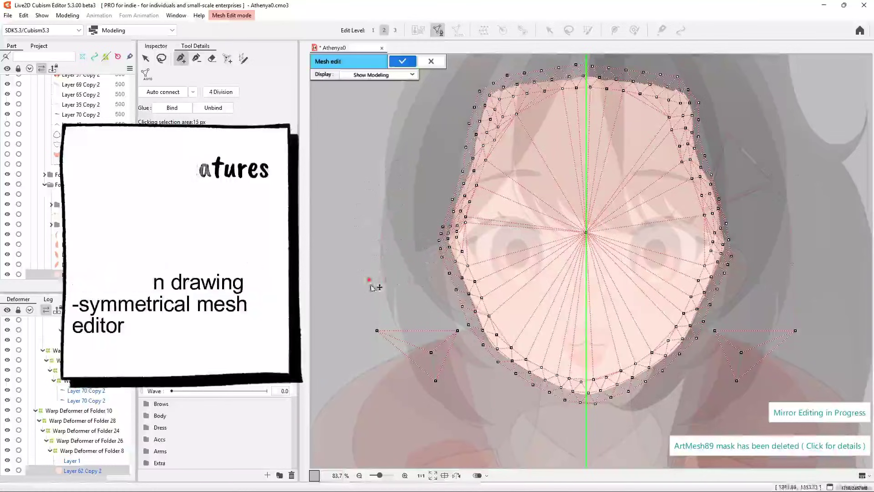
pyautogui.click(394, 186)
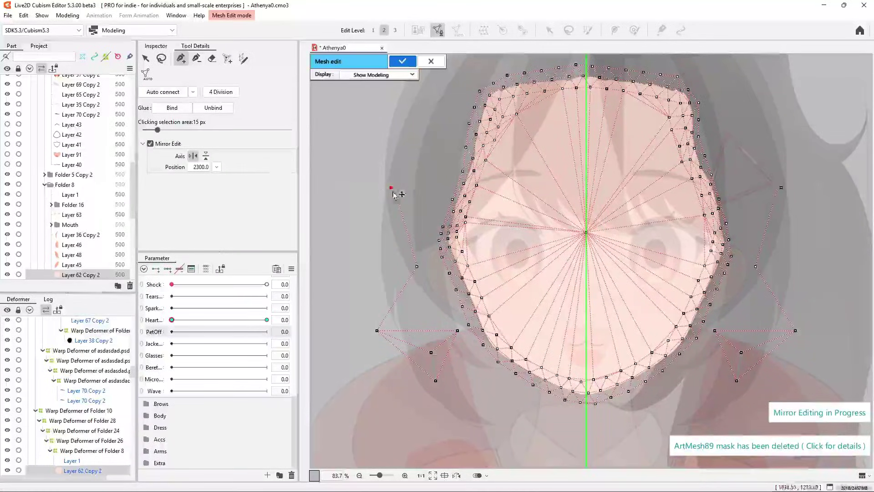
pyautogui.moveTo(393, 192); pyautogui.dragTo(401, 234)
pyautogui.click(431, 62)
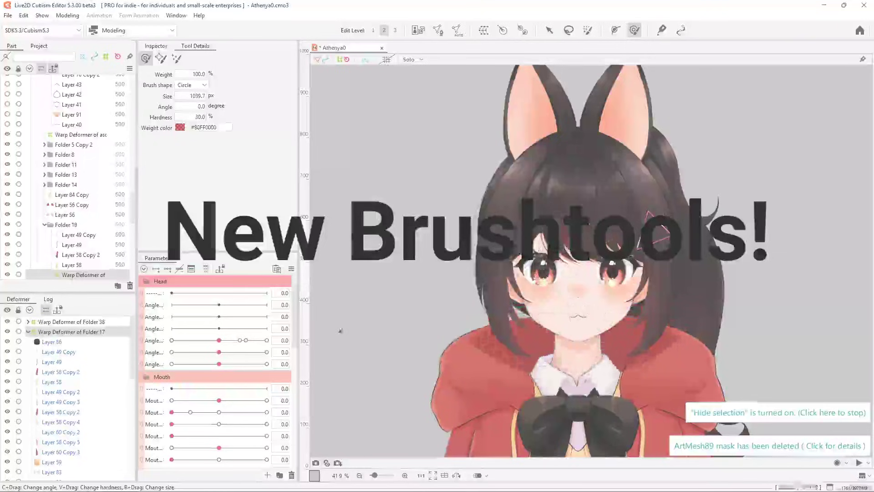
# Step: Select Warp Deformer of Folder 38 and try the deform brush on the head with the Square and Line shapes, undoing the stroke
pyautogui.click(76, 323)
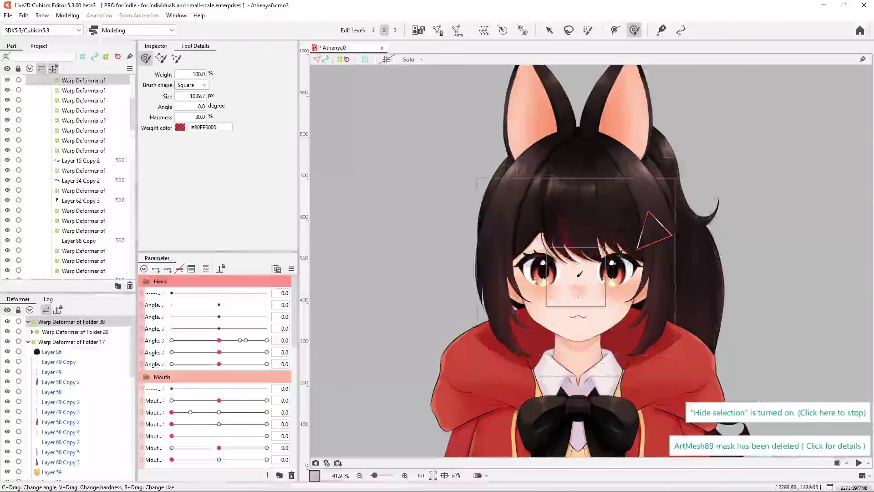
pyautogui.moveTo(576, 278)
pyautogui.mouseDown()
pyautogui.moveTo(574, 246)
pyautogui.moveTo(627, 244)
pyautogui.moveTo(634, 309)
pyautogui.moveTo(537, 200)
pyautogui.mouseUp()
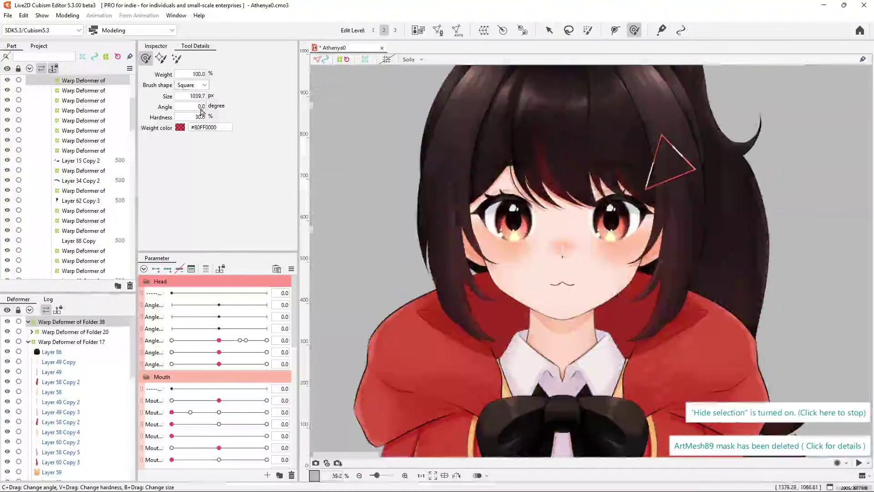
pyautogui.click(200, 111)
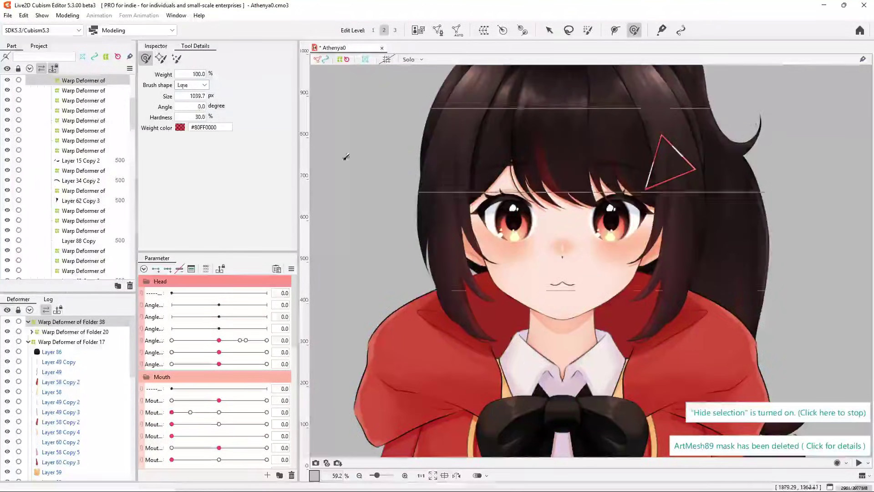
pyautogui.scroll(-2, 429, 174)
pyautogui.moveTo(438, 179)
pyautogui.mouseDown()
pyautogui.moveTo(393, 205)
pyautogui.moveTo(437, 214)
pyautogui.moveTo(552, 279)
pyautogui.moveTo(524, 205)
pyautogui.moveTo(355, 194)
pyautogui.mouseUp()
pyautogui.hotkey('ctrl', 'z')
pyautogui.scroll(-2, 555, 300)
pyautogui.moveTo(554, 301); pyautogui.dragTo(565, 342)
# Step: Switch to the second deform brush type and apply it to the middle of the face at weight 100% and size 929.4 px
pyautogui.click(161, 58)
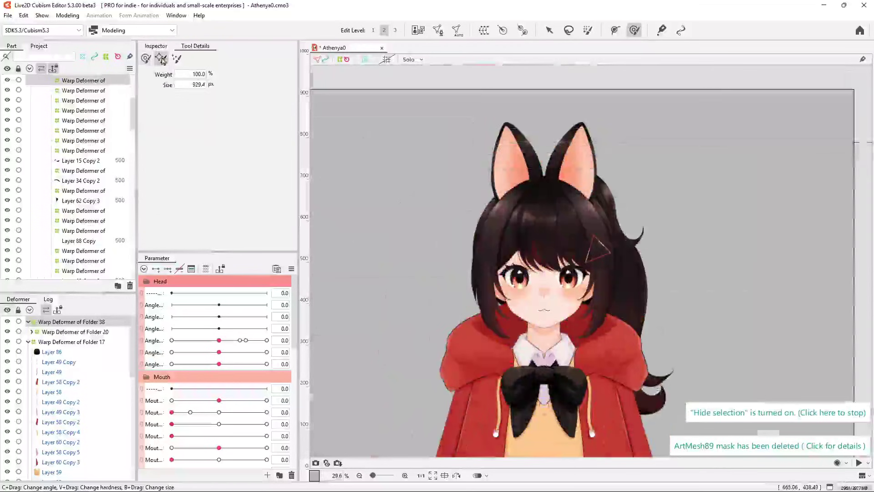
pyautogui.scroll(3, 550, 279)
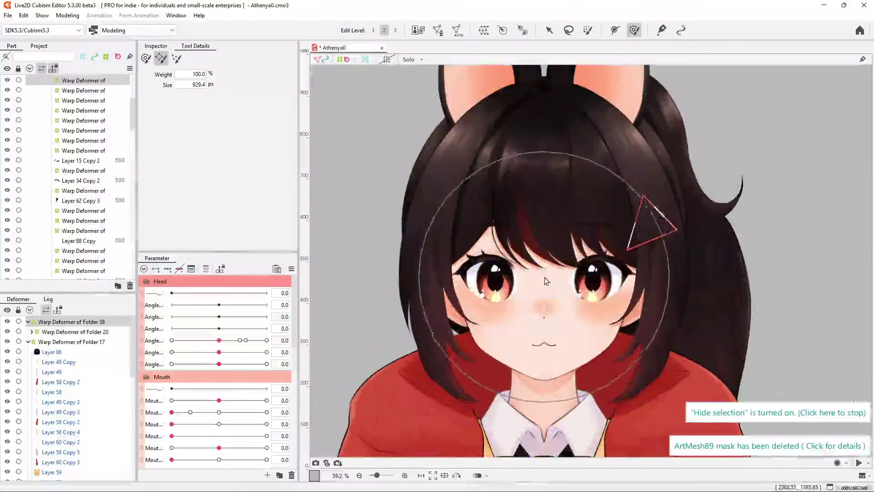
pyautogui.moveTo(549, 282); pyautogui.dragTo(549, 280)
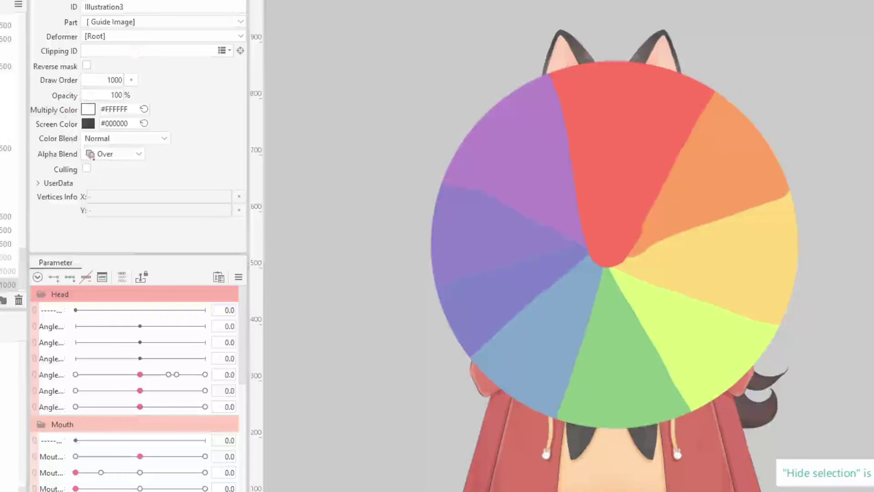
# Step: Preview the Add and Add (Glow) color blends on the color wheel image over the character
pyautogui.click(114, 142)
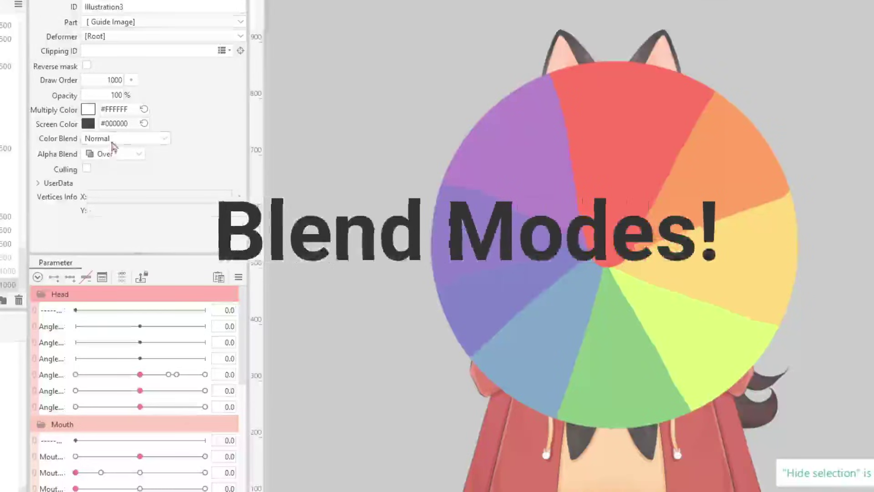
pyautogui.click(113, 167)
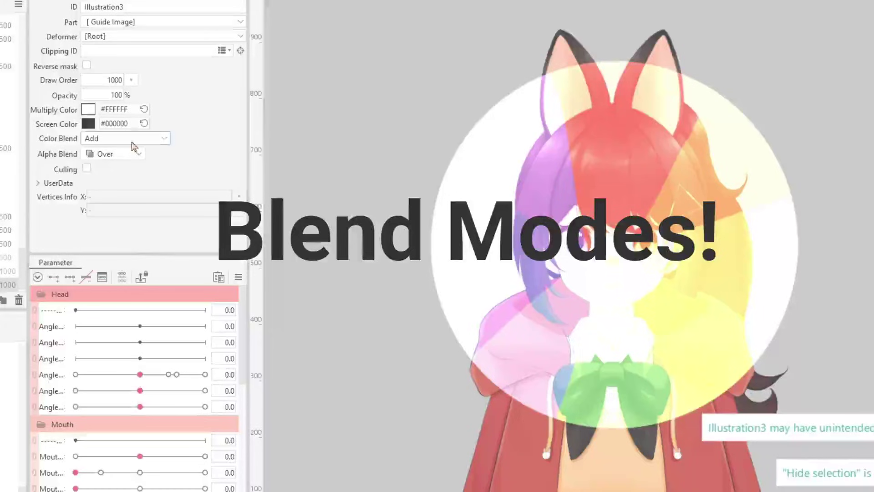
pyautogui.scroll(4, 630, 241)
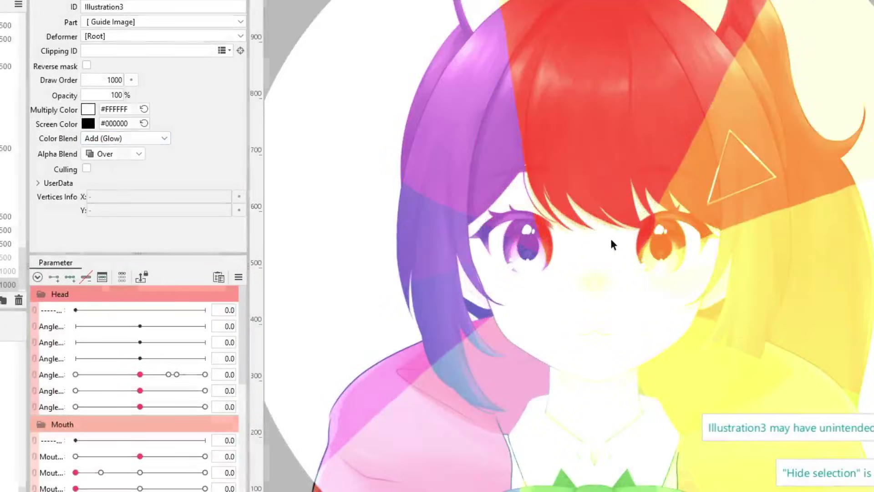
pyautogui.scroll(-2, 579, 227)
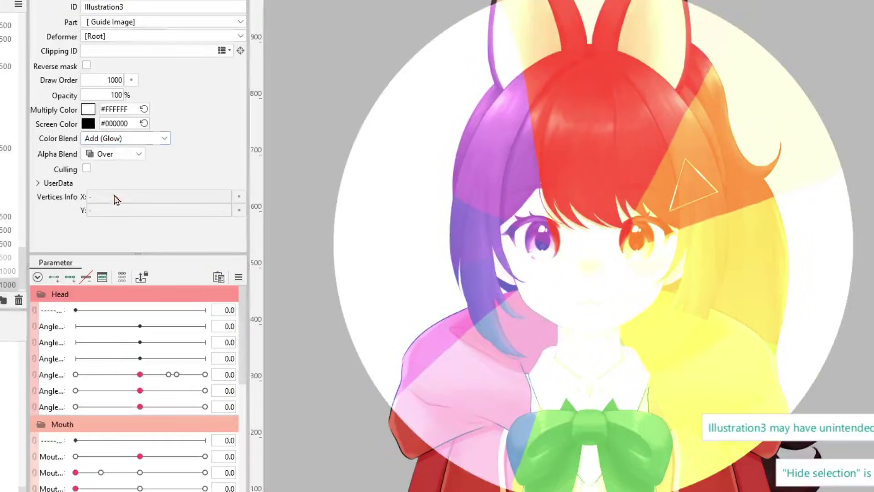
# Step: Try the Darken, Multiply, Color burn and Linear burn color blends on the color wheel in turn
pyautogui.press('Down')
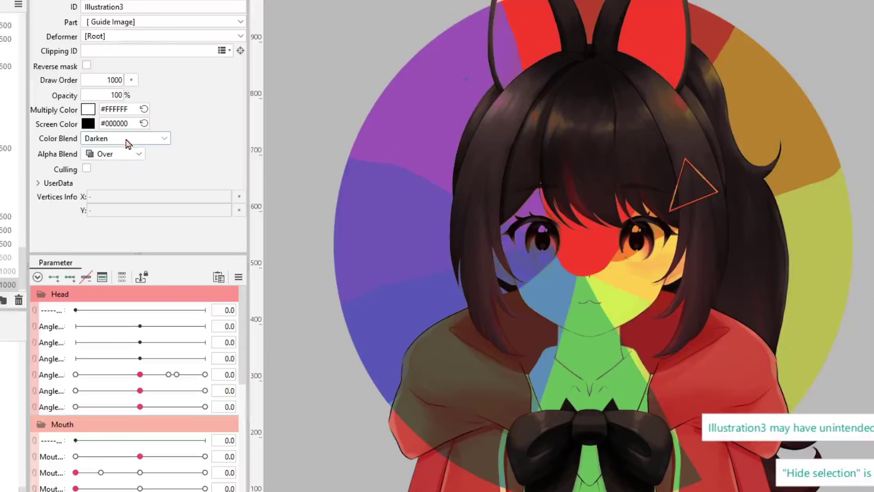
pyautogui.press('Down')
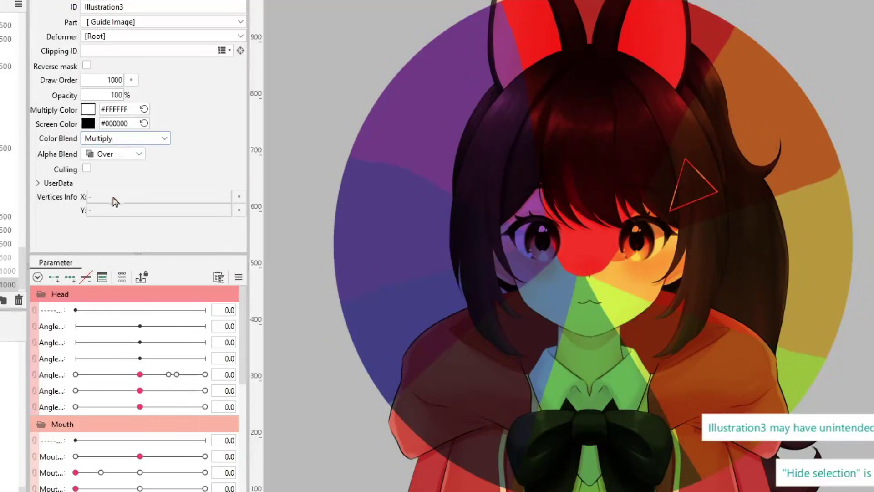
pyautogui.press('Down')
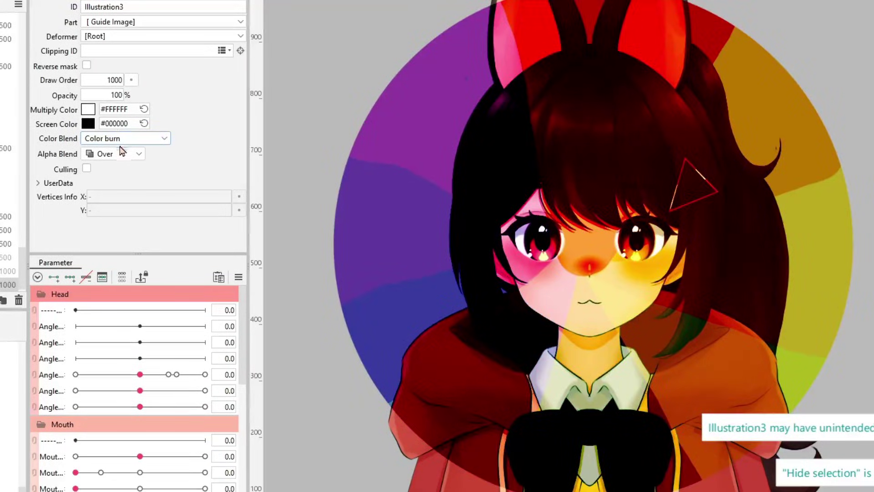
pyautogui.press('Down')
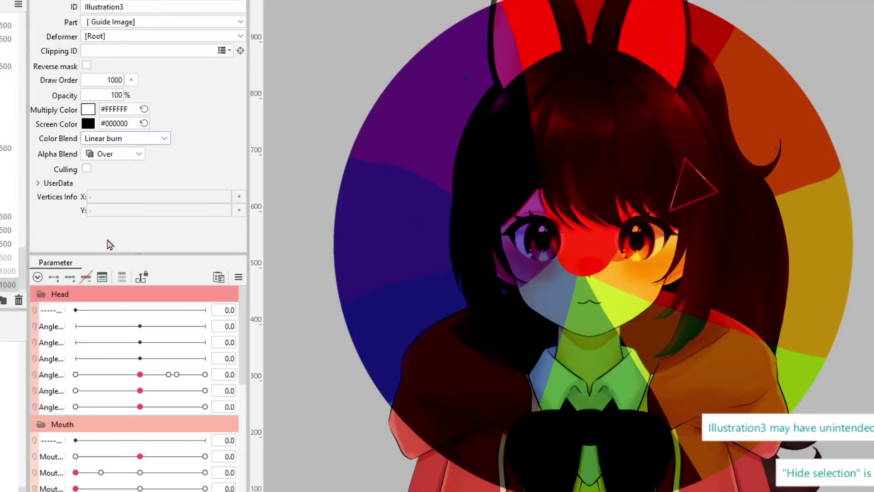
# Step: Try the Lighten, Screen and Color dodge color blends on the color wheel in turn
pyautogui.press('Down')
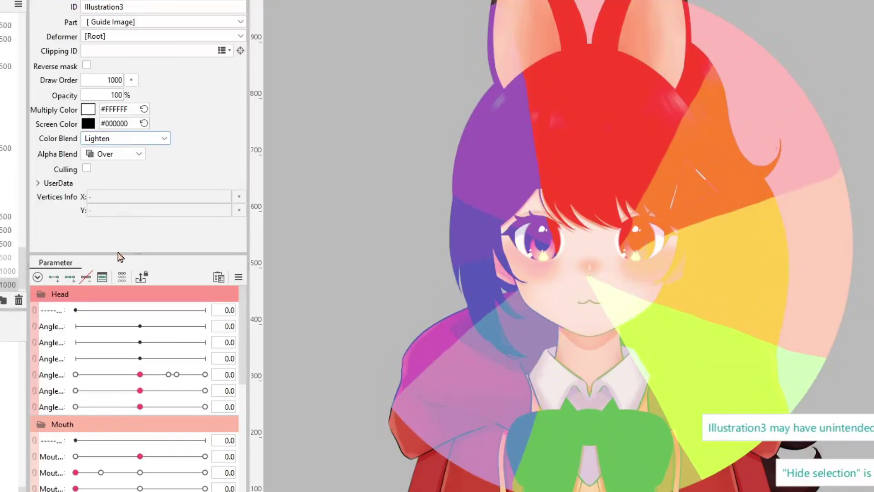
pyautogui.press('Down')
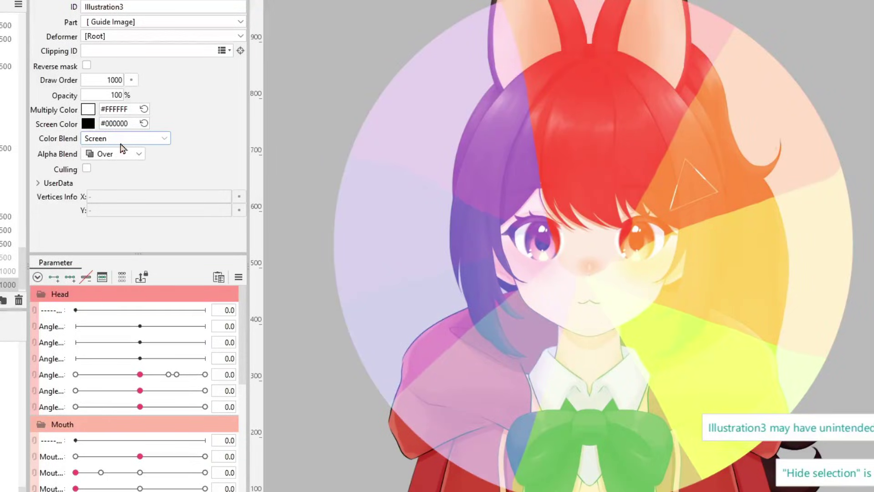
pyautogui.press('Down')
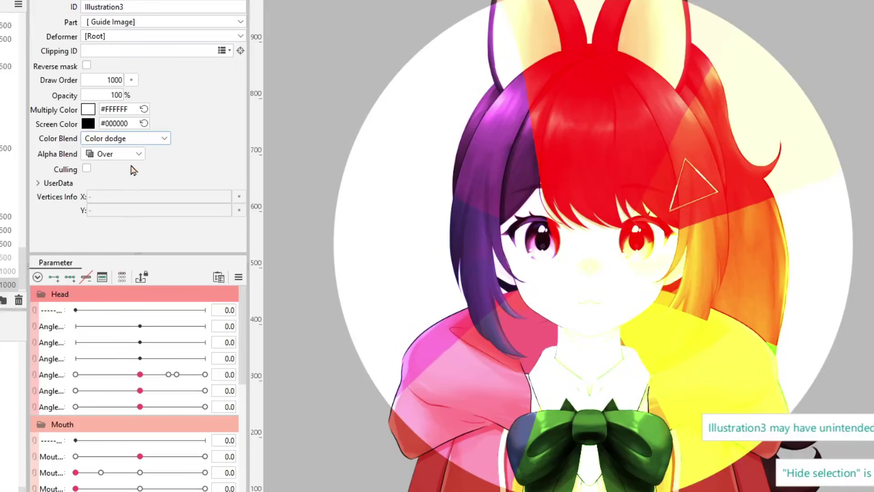
# Step: Step the color wheel's color blend onward through Overlay, Soft light and Hard light
pyautogui.press('Down')
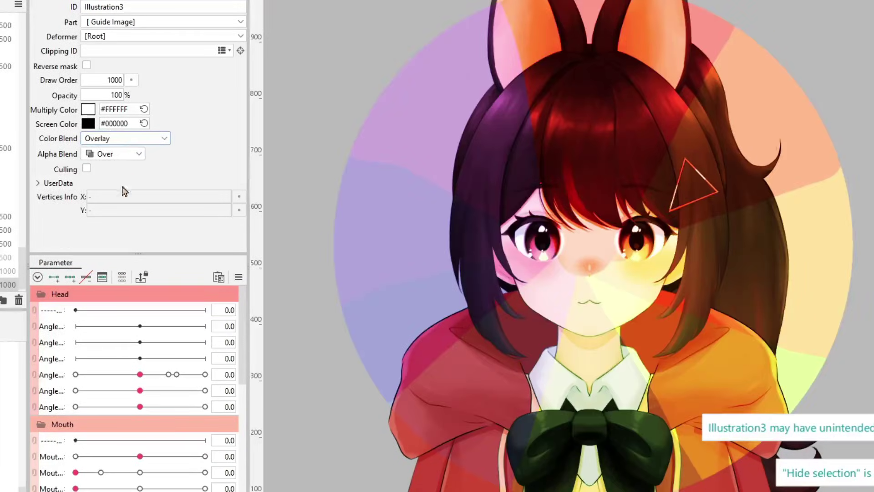
pyautogui.press('Down')
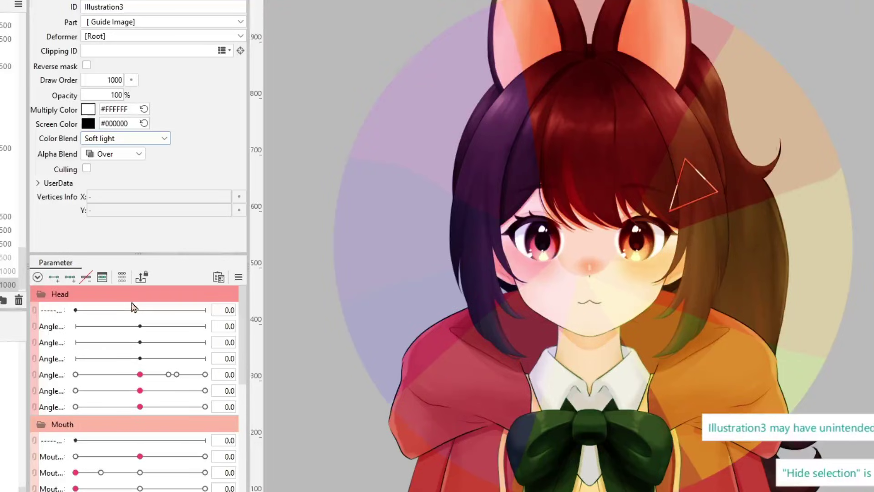
pyautogui.press('Down')
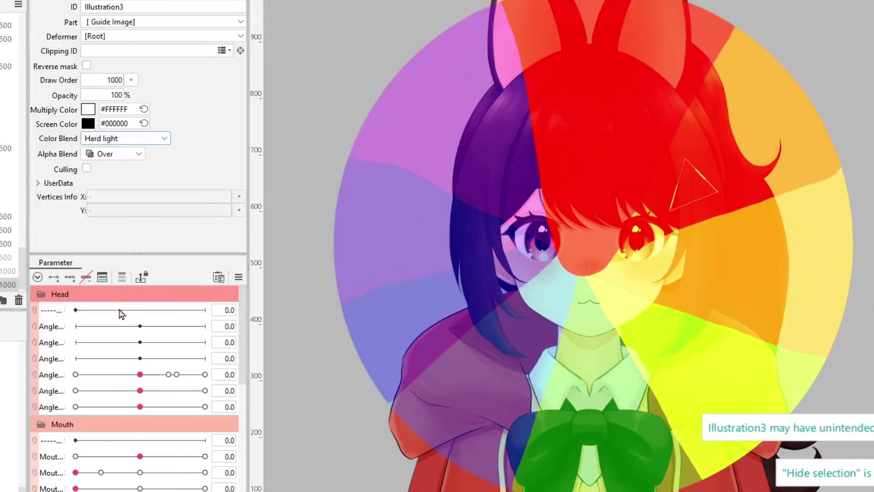
pyautogui.press('Down')
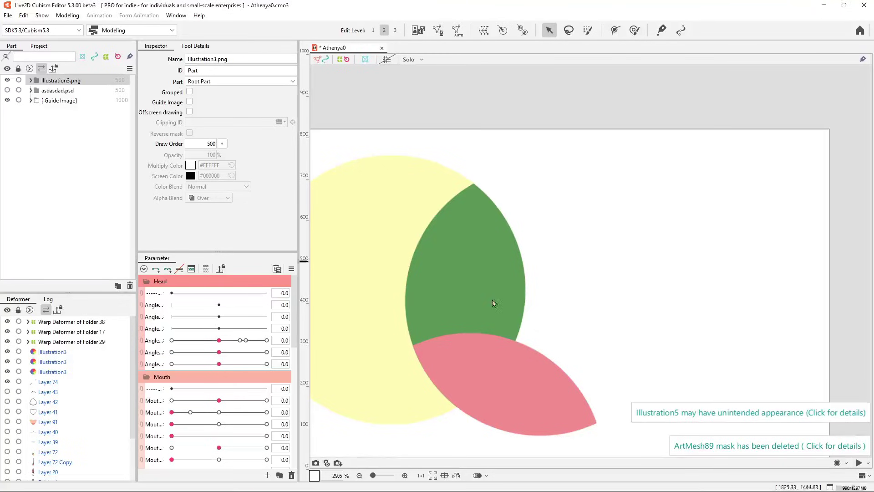
# Step: Select the pink shape, try moving it across the green and yellow shapes, and undo the move
pyautogui.scroll(2, 550, 255)
pyautogui.scroll(-4, 566, 332)
pyautogui.scroll(1, 563, 308)
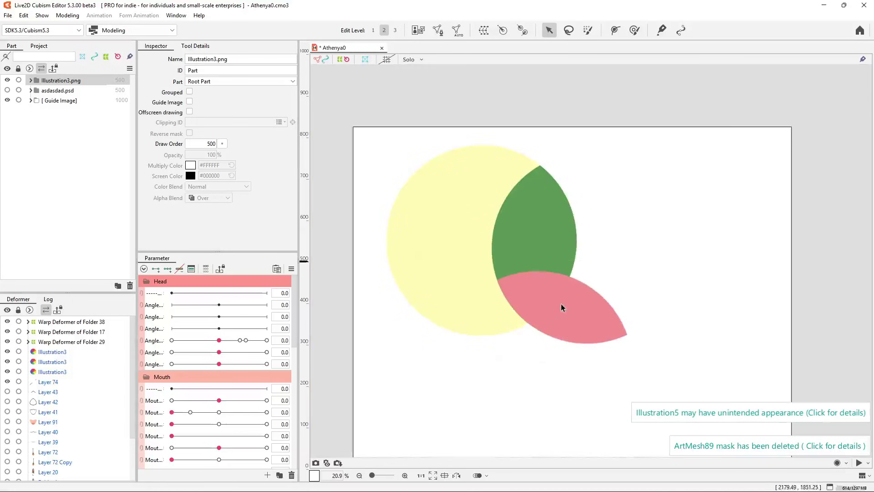
pyautogui.click(561, 319)
pyautogui.moveTo(523, 382); pyautogui.dragTo(579, 317)
pyautogui.hotkey('ctrl', 'z')
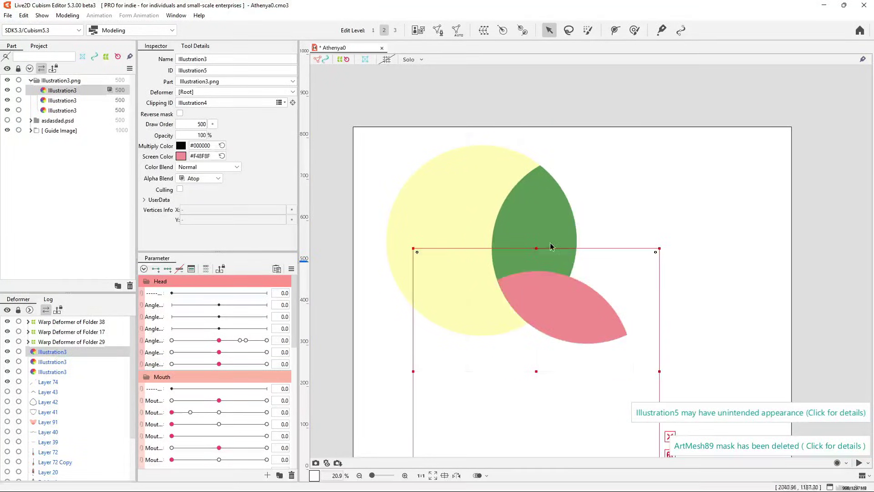
# Step: Clear the clipping IDs of the pink shape and the green shape
pyautogui.scroll(1, 557, 243)
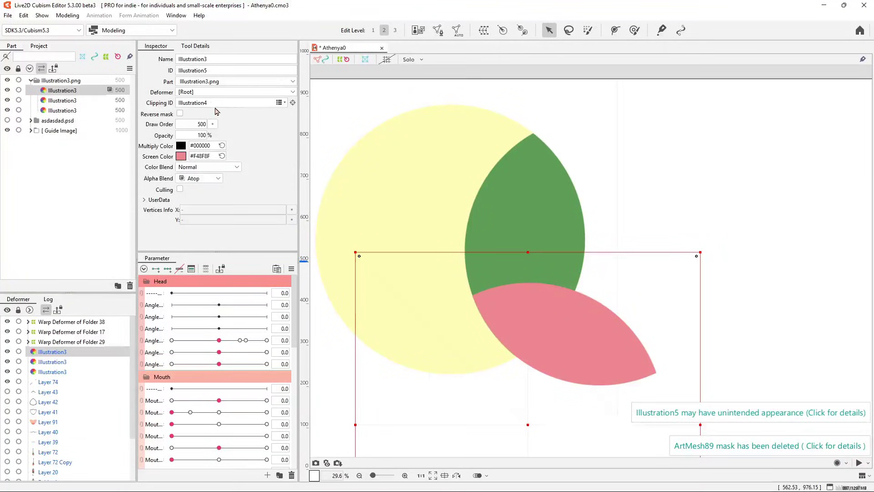
pyautogui.press('Return')
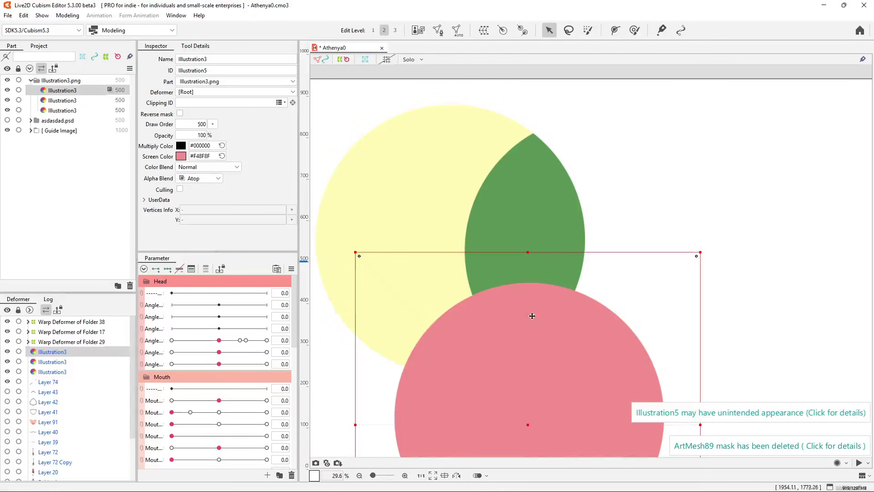
pyautogui.click(561, 198)
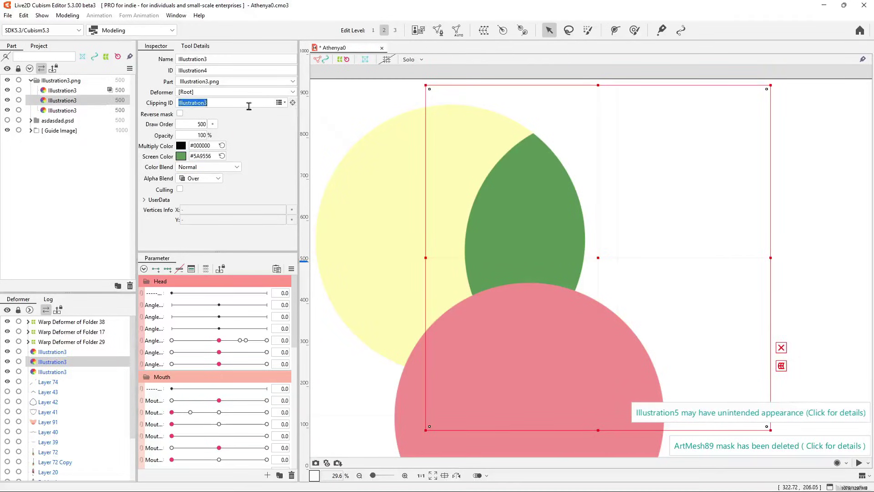
pyautogui.press('BackSpace')
pyautogui.press('Return')
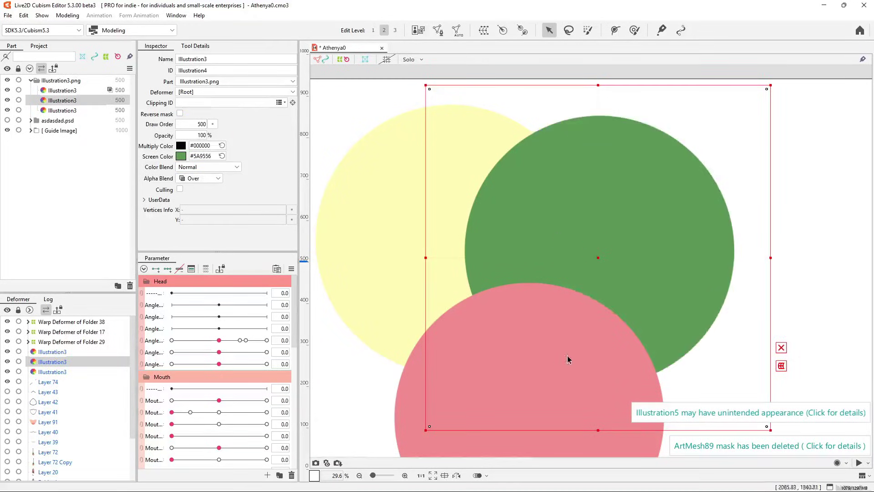
# Step: Clip the green circle to the yellow one by setting its clipping ID to Illustration3
pyautogui.click(85, 112)
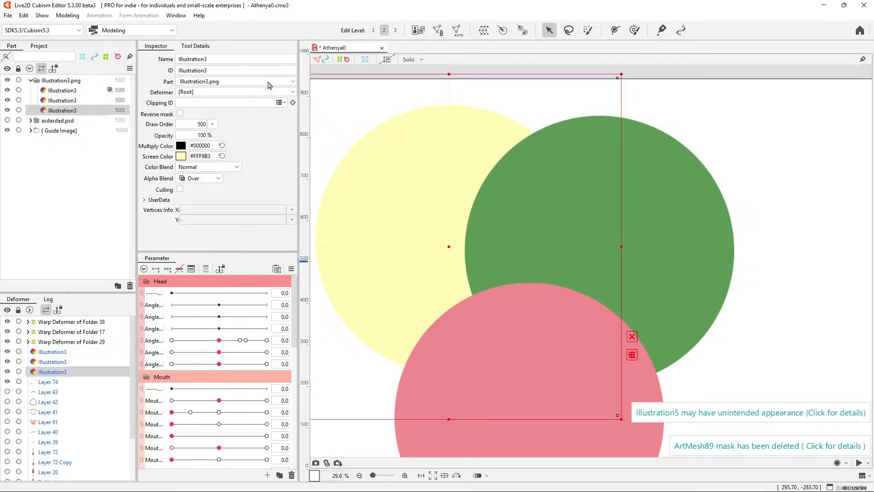
pyautogui.click(88, 103)
pyautogui.press('Return')
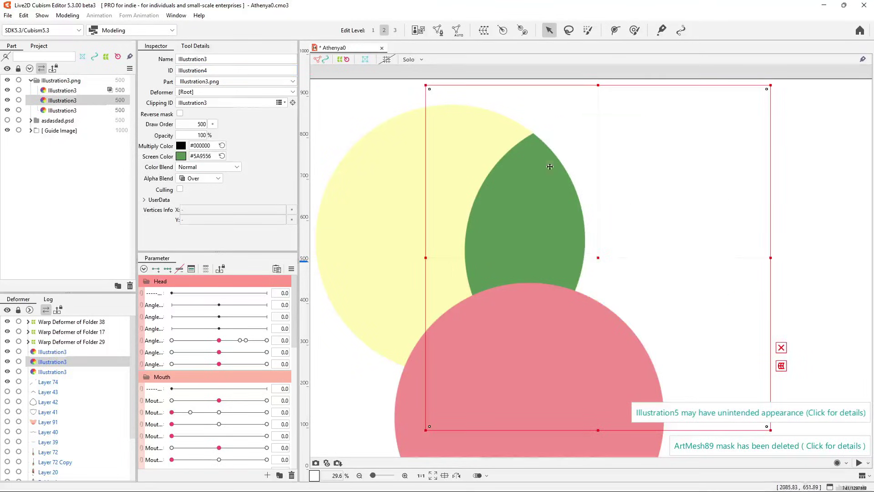
# Step: Clip the pink circle to the green one with clipping ID Illustration4, and enable offscreen drawing on the Illustration3.png part
pyautogui.click(96, 90)
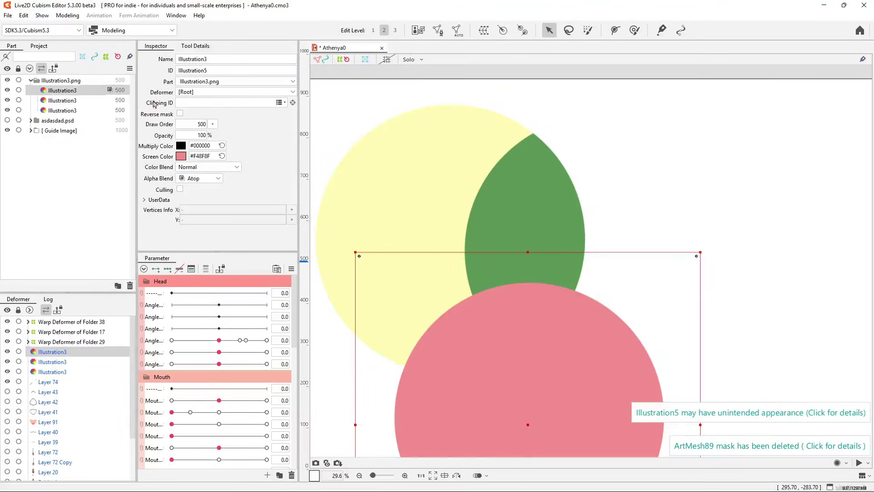
pyautogui.click(74, 103)
pyautogui.click(80, 91)
pyautogui.click(210, 103)
pyautogui.click(98, 81)
pyautogui.click(190, 112)
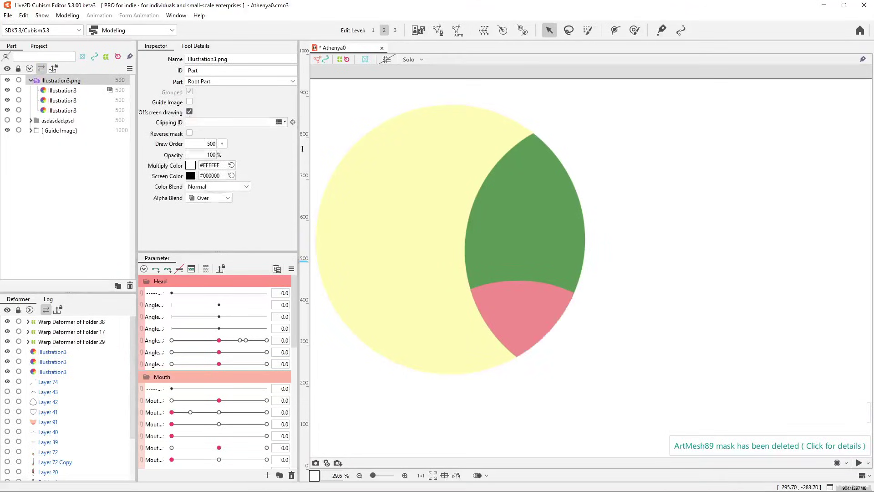
# Step: Switch the pink shape's alpha blend to Over for comparison, check the parent part, and return the shape to Atop
pyautogui.click(72, 93)
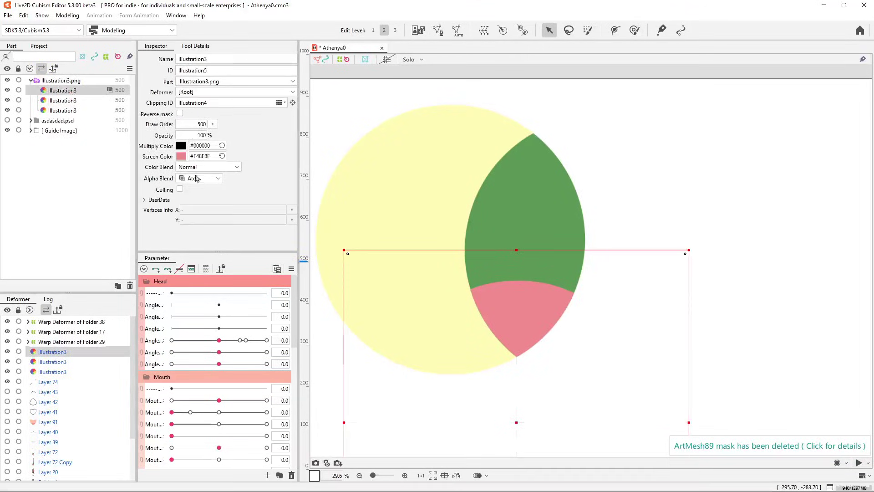
pyautogui.hotkey('ctrl', 'z')
pyautogui.click(93, 83)
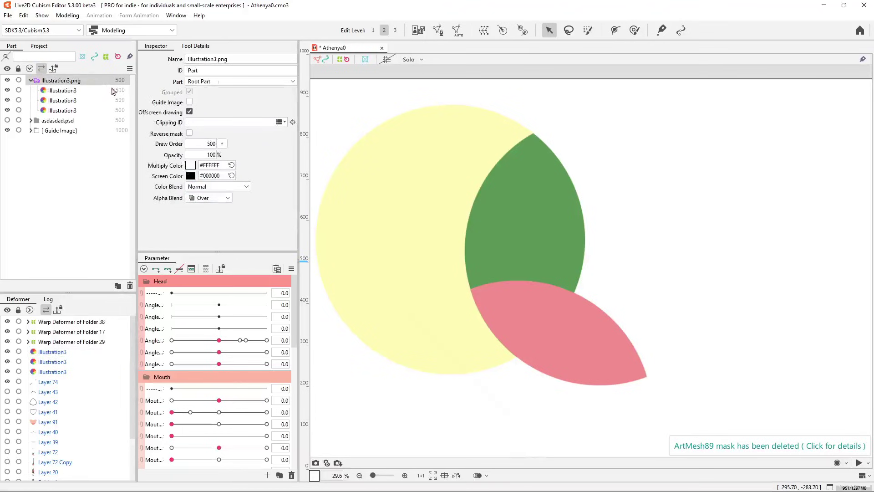
pyautogui.click(82, 91)
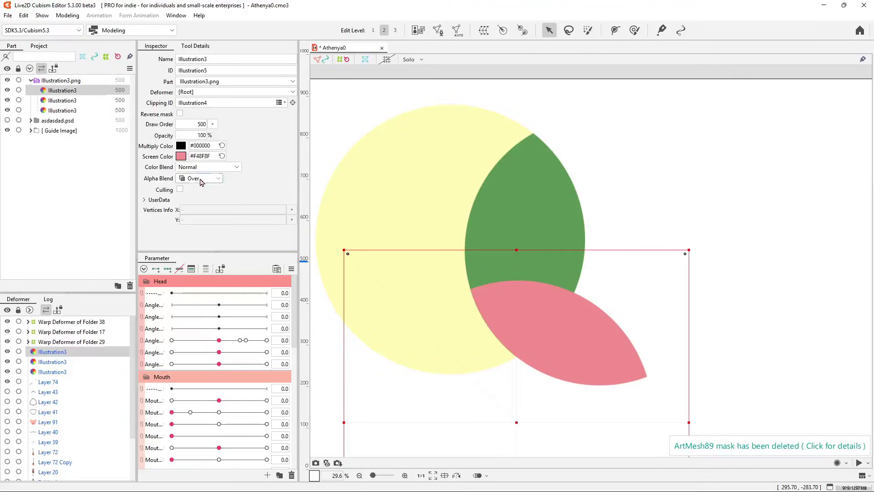
pyautogui.click(204, 202)
# Step: Move the clipped pink shape around over the green and yellow shapes to test the Atop clipping and its edges
pyautogui.moveTo(529, 341); pyautogui.dragTo(503, 288)
pyautogui.scroll(5, 489, 302)
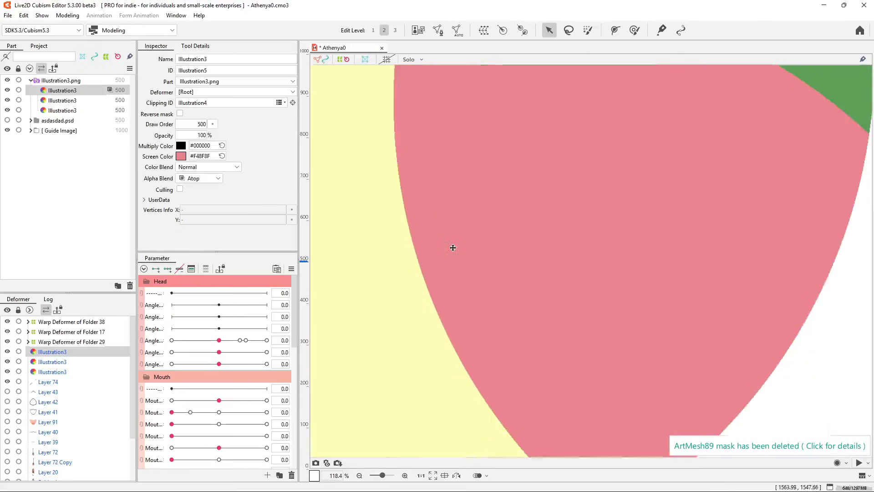
pyautogui.scroll(-6, 451, 250)
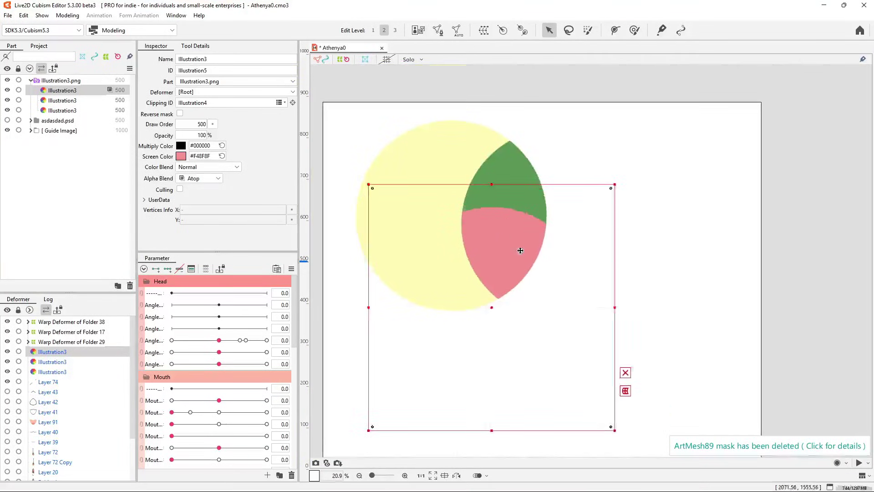
pyautogui.moveTo(520, 250); pyautogui.dragTo(480, 257)
pyautogui.scroll(3, 481, 257)
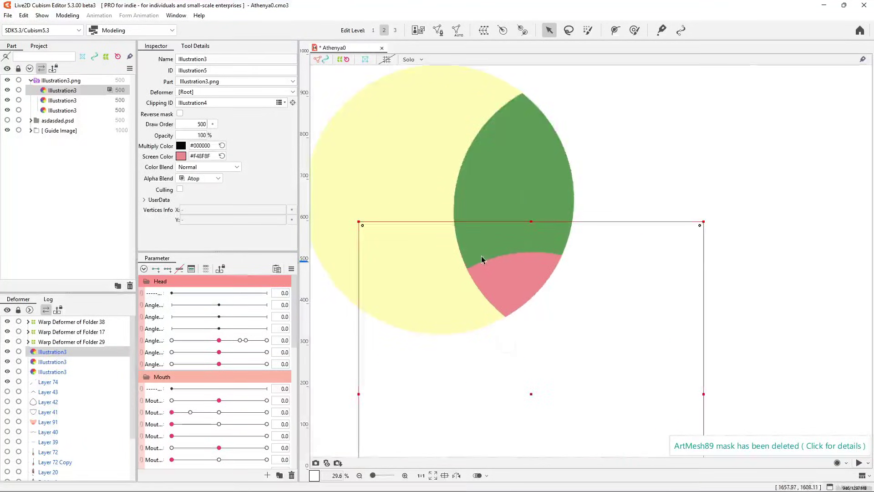
pyautogui.scroll(-3, 482, 260)
pyautogui.moveTo(531, 302); pyautogui.dragTo(540, 271)
pyautogui.click(797, 262)
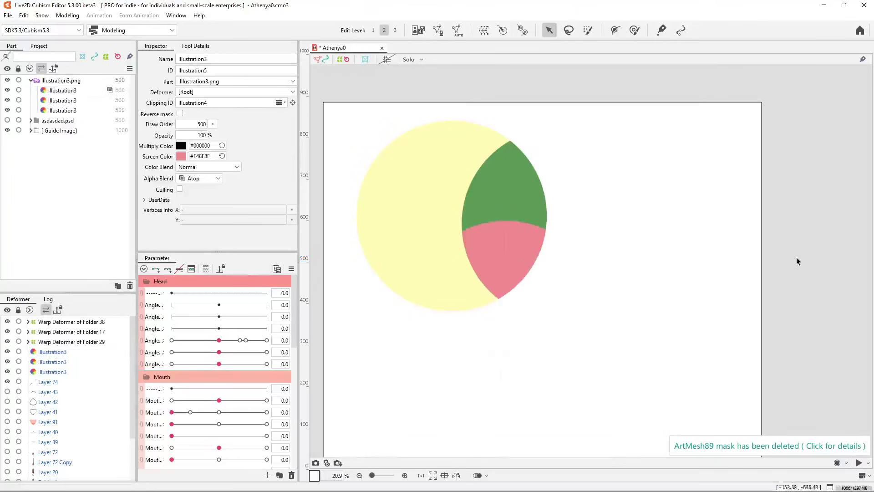
pyautogui.click(533, 302)
pyautogui.moveTo(532, 303); pyautogui.dragTo(441, 228)
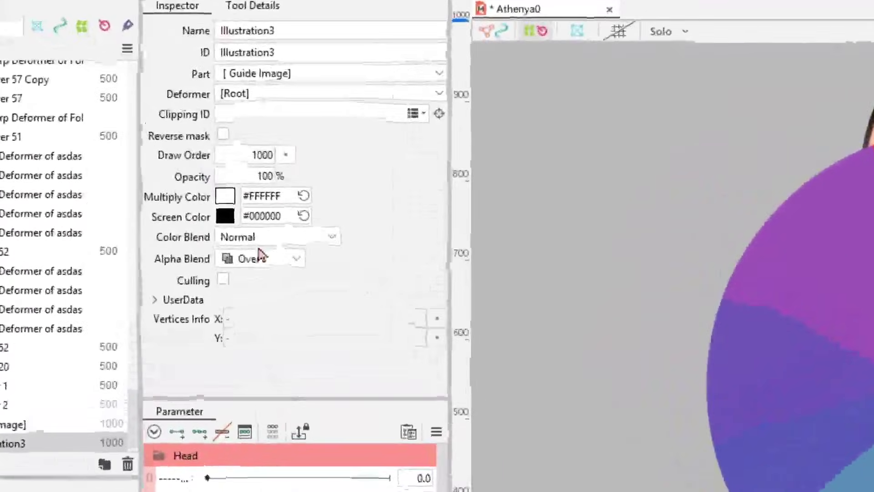
# Step: Step the color wheel's color blend onward from Normal through Add and Add (Glow)
pyautogui.press('Down')
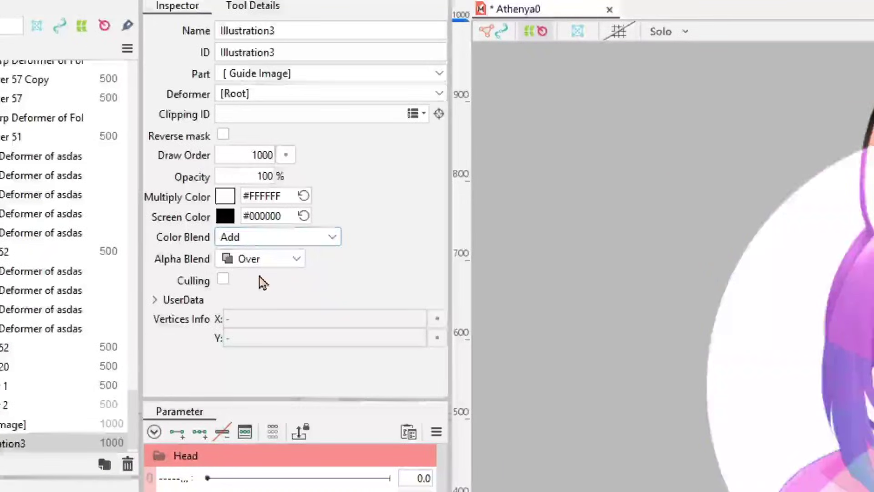
pyautogui.press('Down')
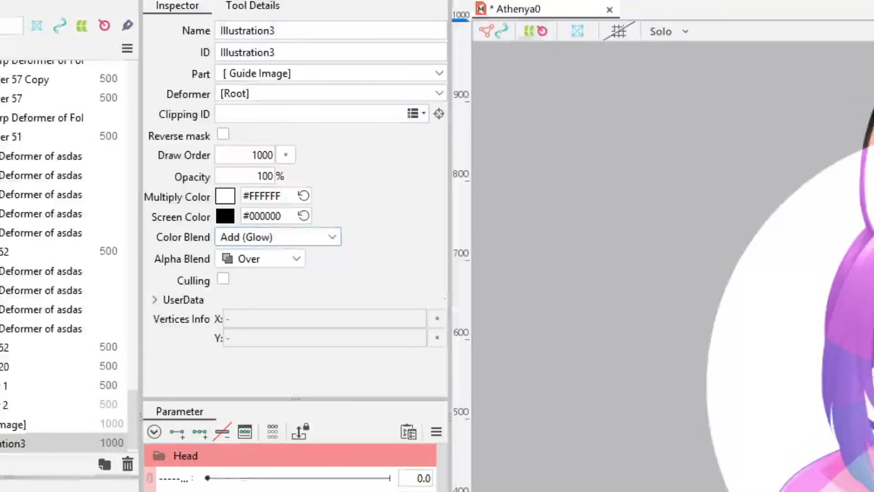
pyautogui.scroll(3, 673, 266)
pyautogui.scroll(-2, 576, 273)
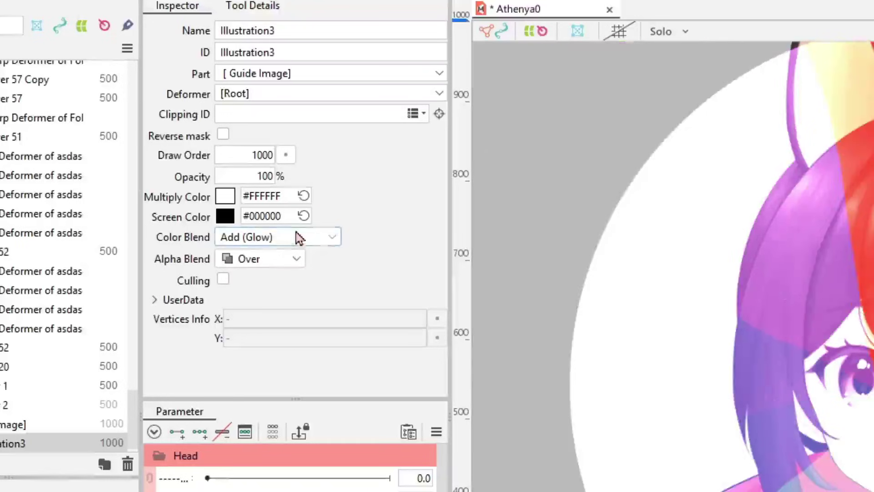
pyautogui.press('Down')
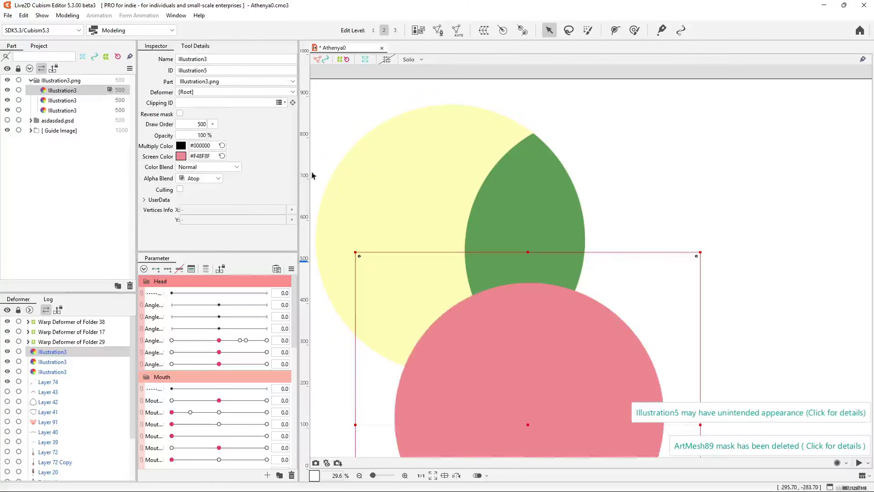
# Step: Set the Atop-blended pink shape's clipping ID to Illustration4 and move it around within the green and yellow shapes
pyautogui.click(563, 199)
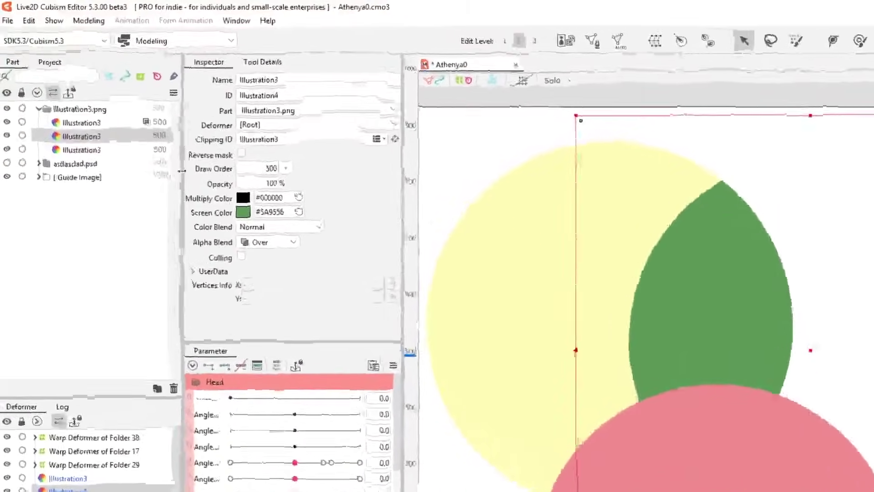
pyautogui.click(94, 93)
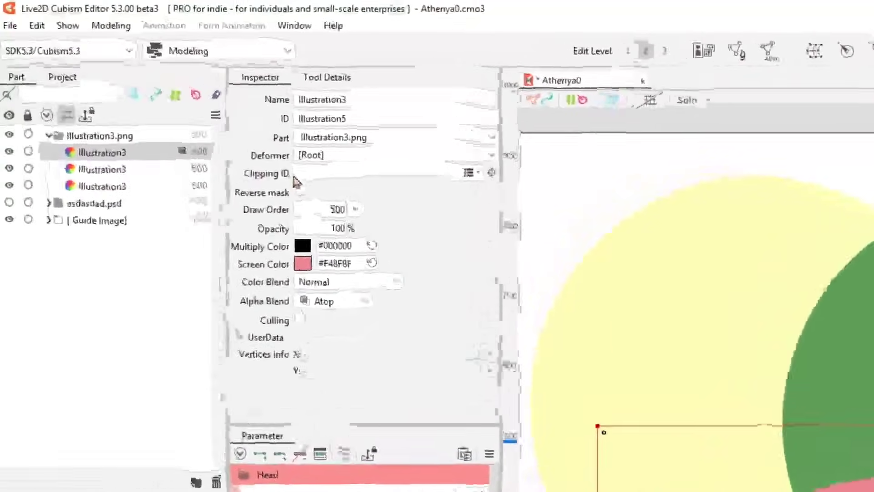
pyautogui.click(107, 153)
pyautogui.click(116, 138)
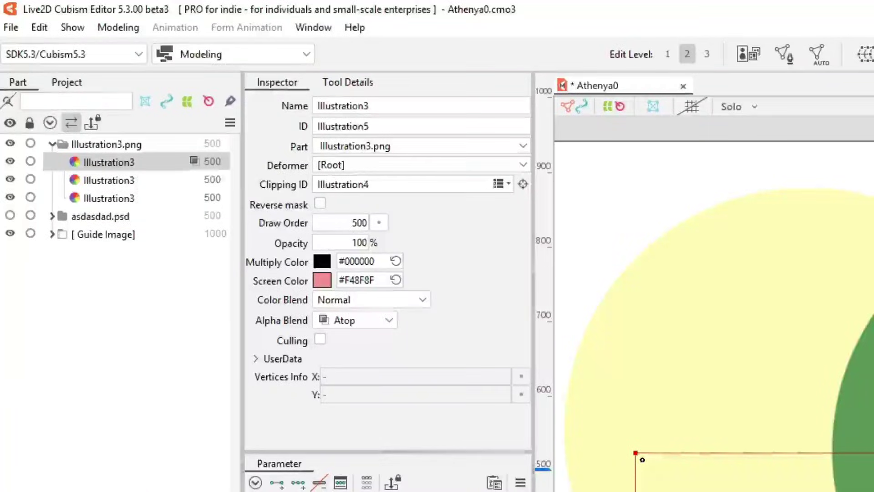
pyautogui.moveTo(774, 471); pyautogui.dragTo(784, 404)
pyautogui.moveTo(653, 393); pyautogui.dragTo(828, 409)
pyautogui.moveTo(747, 490); pyautogui.dragTo(621, 455)
# Step: Enable offscreen drawing for the asdasdad.psd part
pyautogui.click(117, 145)
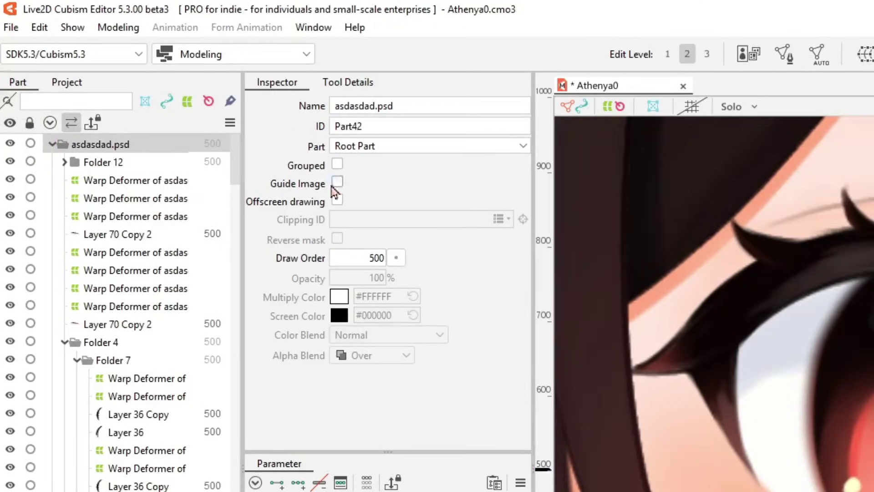
pyautogui.click(337, 200)
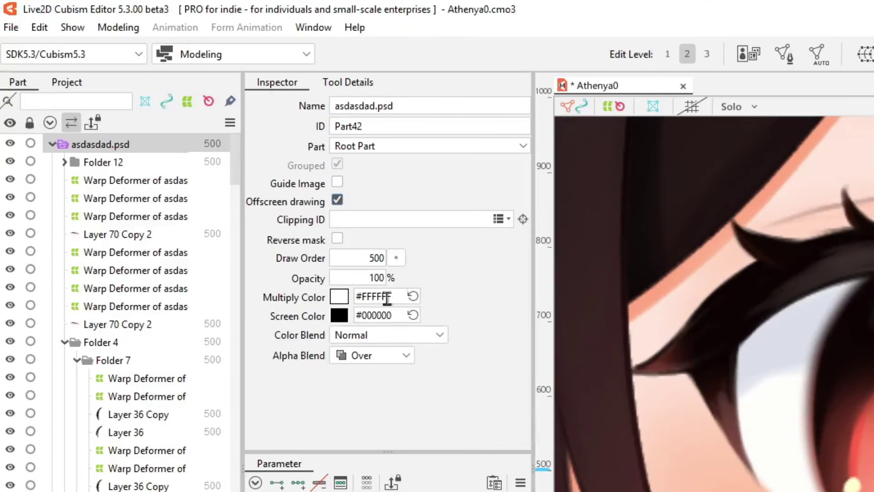
# Step: Select Layer 69 Copy 2 together with Layer 37 Copy 2 in Folder 6 and inspect their shared clipping ID
pyautogui.scroll(-15, 114, 360)
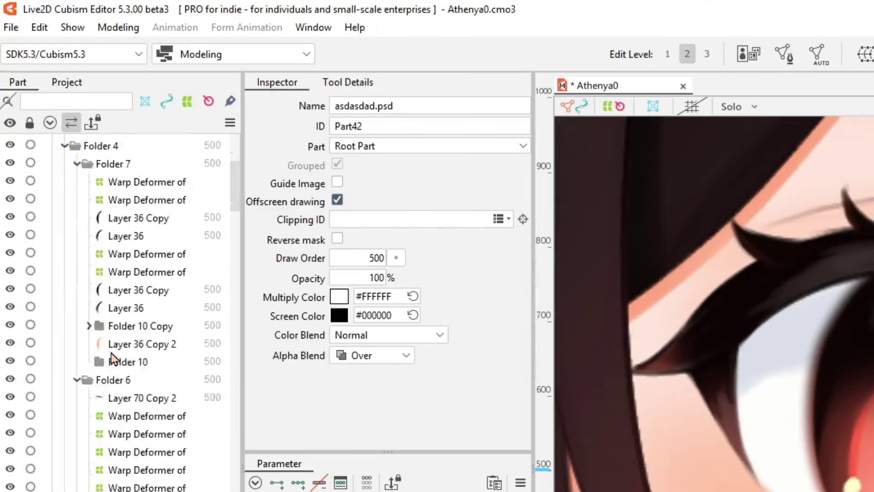
pyautogui.scroll(-8, 112, 357)
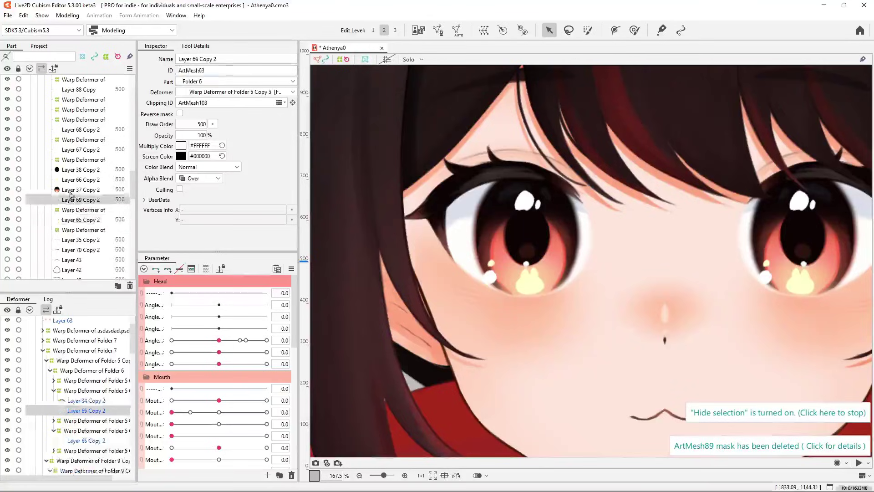
pyautogui.keyDown('ctrl'); pyautogui.click(70, 190); pyautogui.keyUp('ctrl')
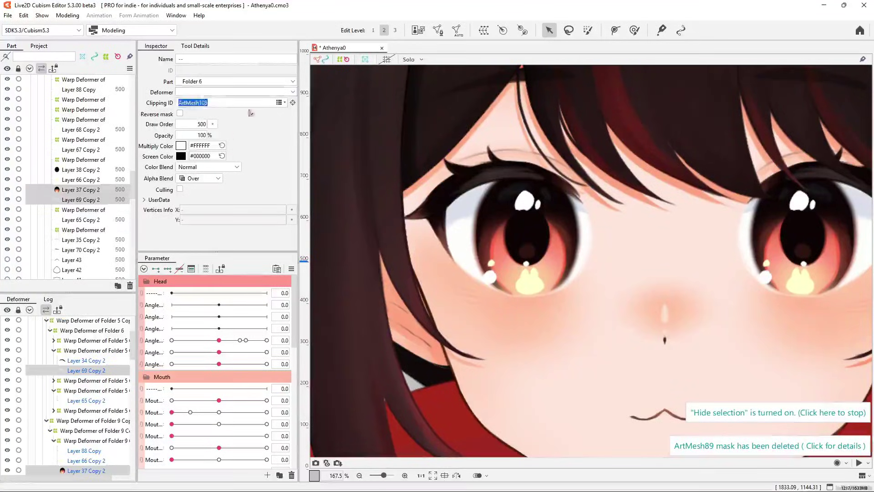
# Step: Set Layers 66, 38, 67 and 68 Copy 2 of the eye to clipping ID ArtMesh62 with Atop alpha blend
pyautogui.click(80, 179)
pyautogui.scroll(1, 80, 191)
pyautogui.keyDown('shift'); pyautogui.click(78, 166); pyautogui.keyUp('shift')
pyautogui.press('s')
pyautogui.scroll(2, 531, 235)
pyautogui.press('s')
pyautogui.keyDown('shift'); pyautogui.click(77, 186); pyautogui.keyUp('shift')
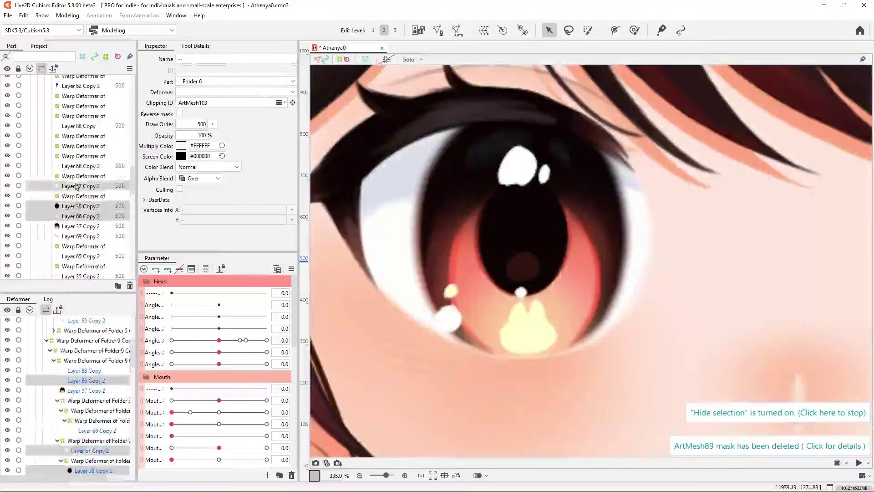
pyautogui.keyDown('ctrl'); pyautogui.click(77, 166); pyautogui.keyUp('ctrl')
pyautogui.click(208, 102)
pyautogui.press('BackSpace')
pyautogui.press('BackSpace')
pyautogui.press('BackSpace')
pyautogui.write('62')
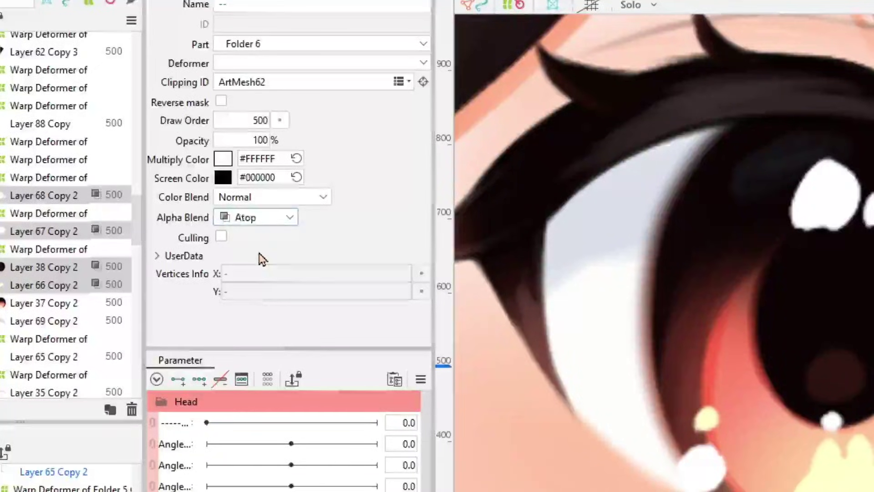
# Step: Move the eye highlight Layer 67 Copy 2 and the pupil Layer 38 Copy 2 within the iris to test their clipping
pyautogui.click(78, 233)
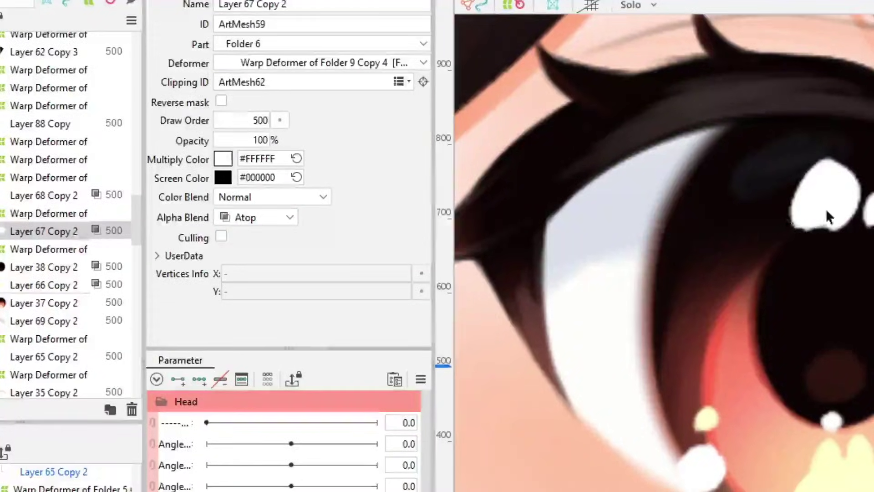
pyautogui.moveTo(826, 208); pyautogui.dragTo(727, 203)
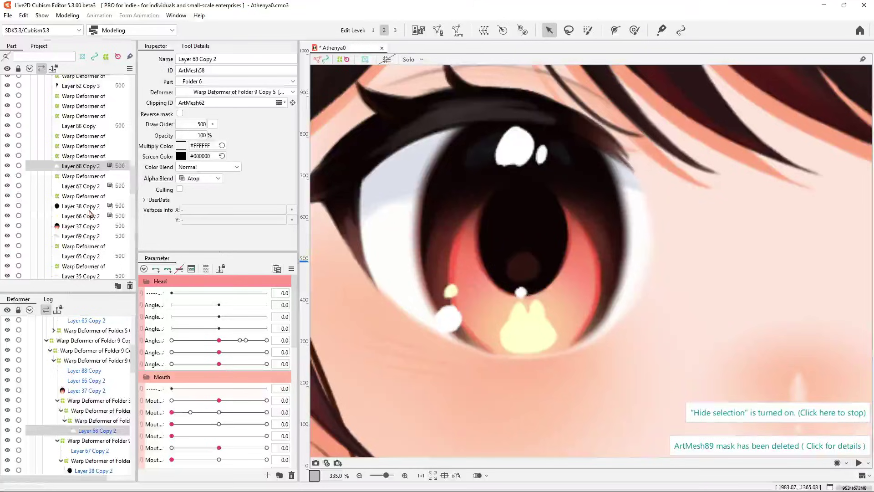
pyautogui.click(60, 267)
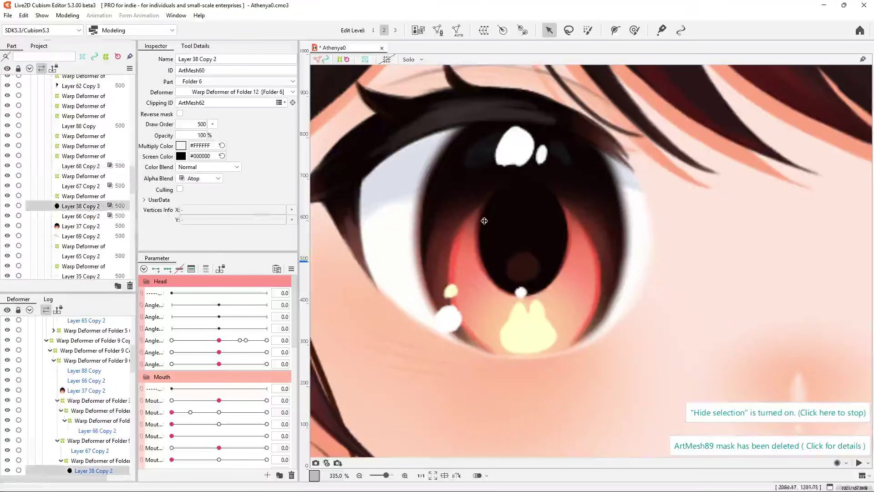
pyautogui.moveTo(524, 245); pyautogui.dragTo(421, 214)
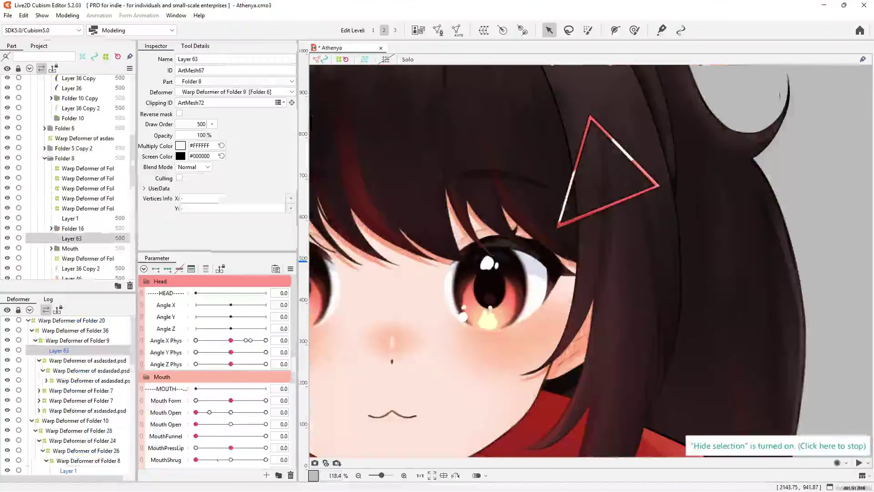
# Step: In Cubism Editor 5.2.03, enable the reverse mask on Layer 63, set its clipping ID to ArtMesh2, and select the triangle hair clip
pyautogui.click(179, 113)
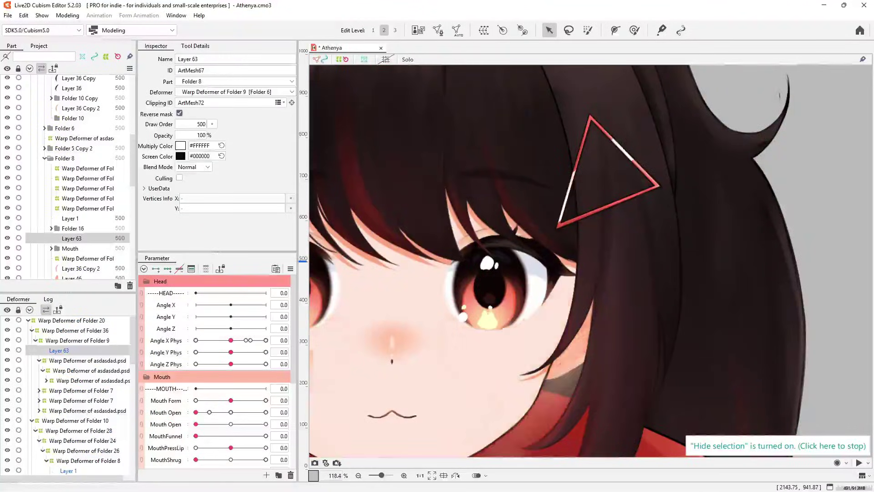
pyautogui.doubleClick(191, 102)
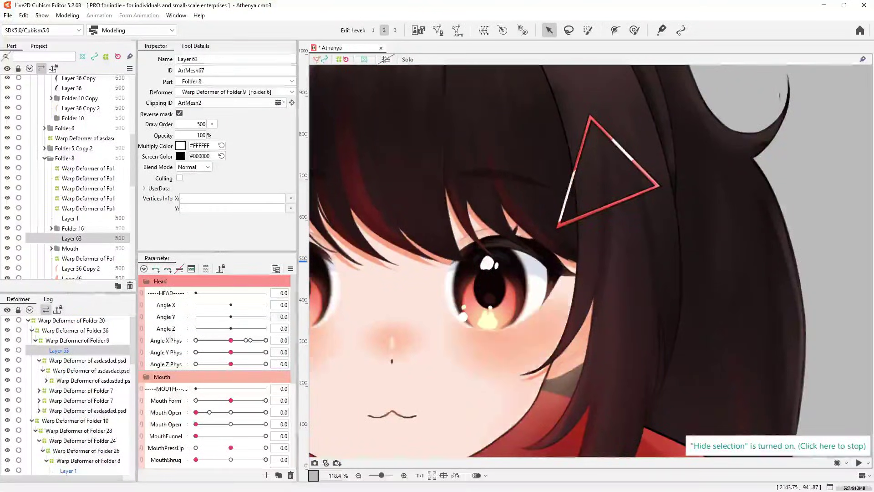
pyautogui.click(607, 185)
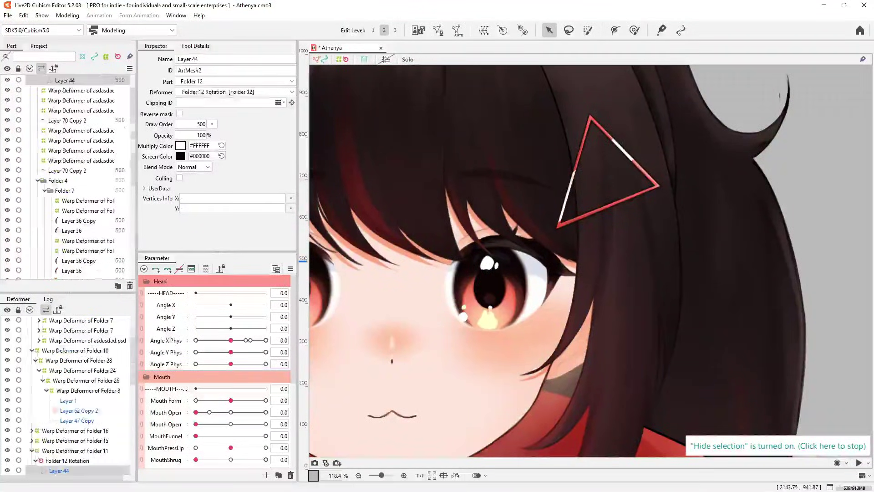
# Step: Reselect Layer 63 on the face, return its clipping ID to ArtMesh72, and check the masking on the whole head
pyautogui.click(360, 318)
pyautogui.scroll(-5, 437, 335)
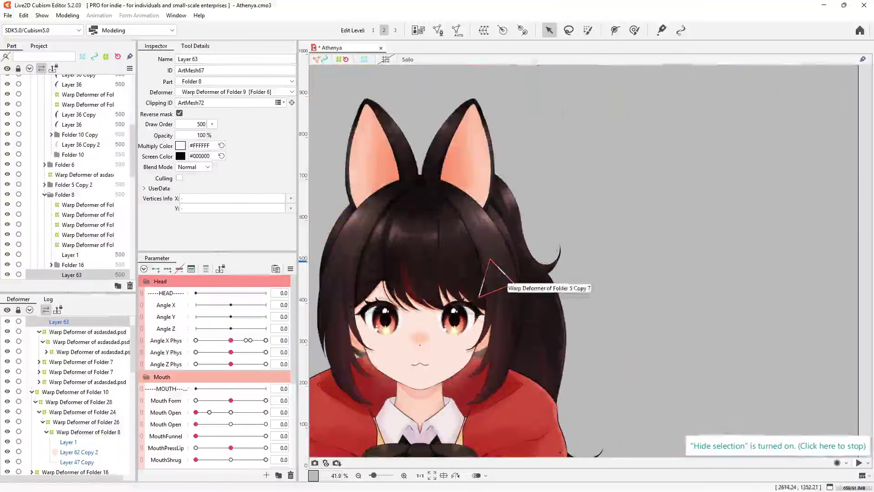
pyautogui.scroll(5, 481, 309)
# Step: Select the side hair strand Layer 36 Copy and isolate it briefly with Solo before showing the full model again
pyautogui.click(481, 309)
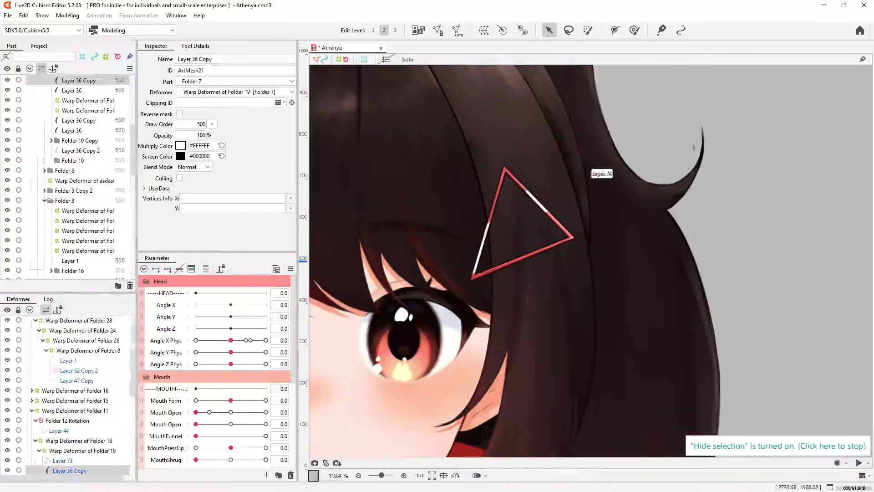
pyautogui.scroll(3, 77, 176)
pyautogui.click(407, 59)
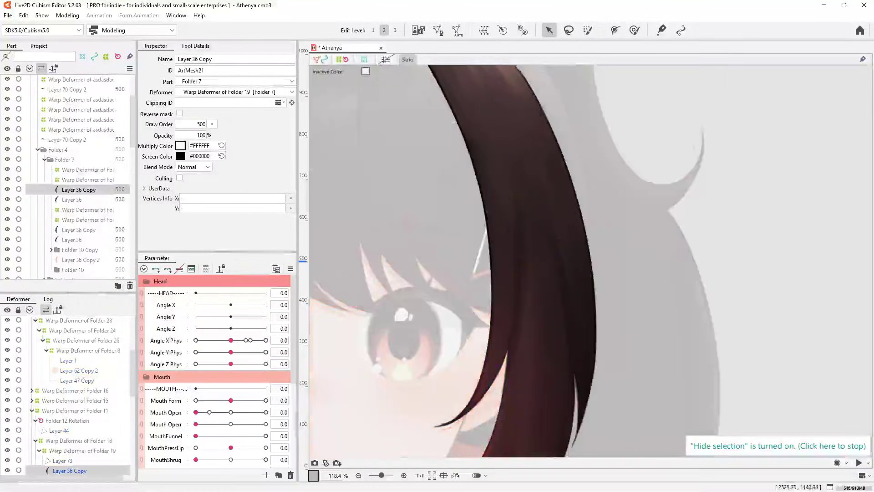
pyautogui.click(407, 59)
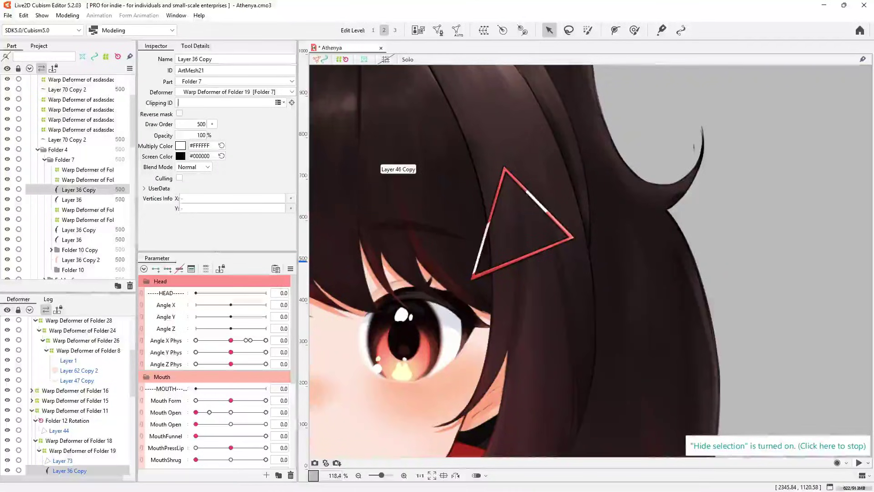
# Step: Set the side hair strand Layer 36 Copy's clipping ID to ArtMesh2 and enable its reverse mask
pyautogui.write('ArtMesh2')
pyautogui.click(179, 112)
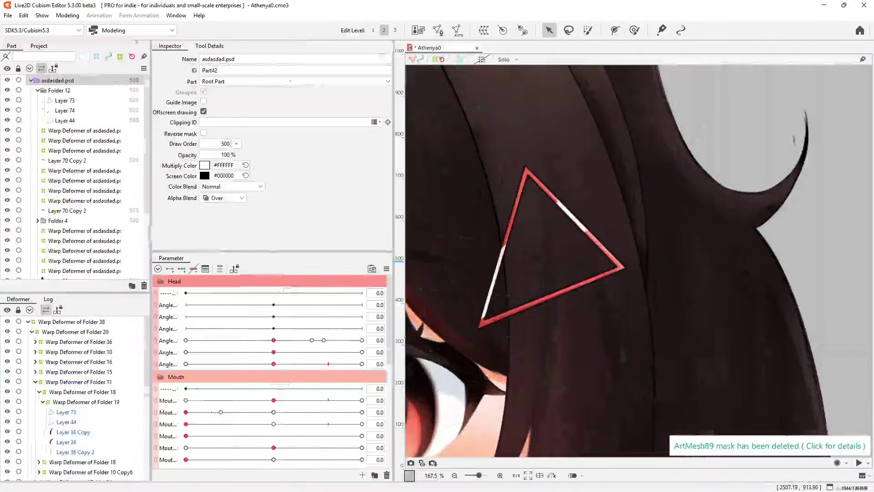
# Step: In Cubism Editor 5.3, set the triangle hair clip Layer 44's alpha blend to Out and move it over the outer hair edge
pyautogui.click(214, 178)
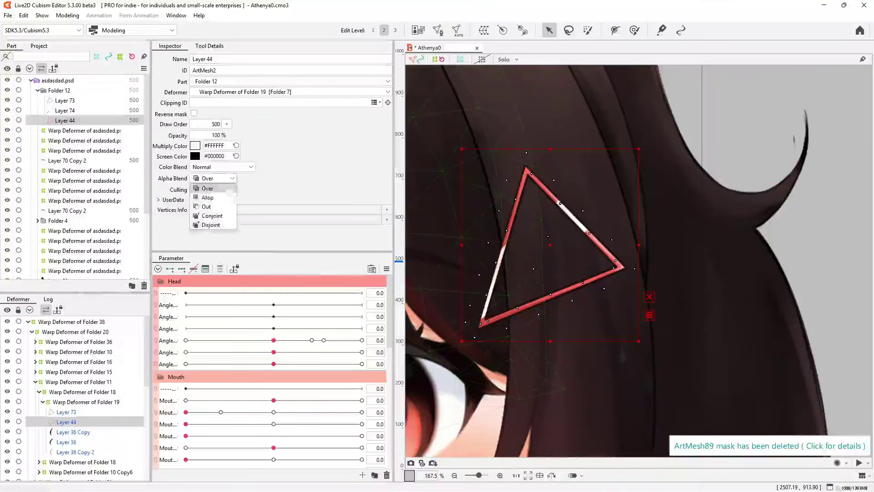
pyautogui.click(207, 197)
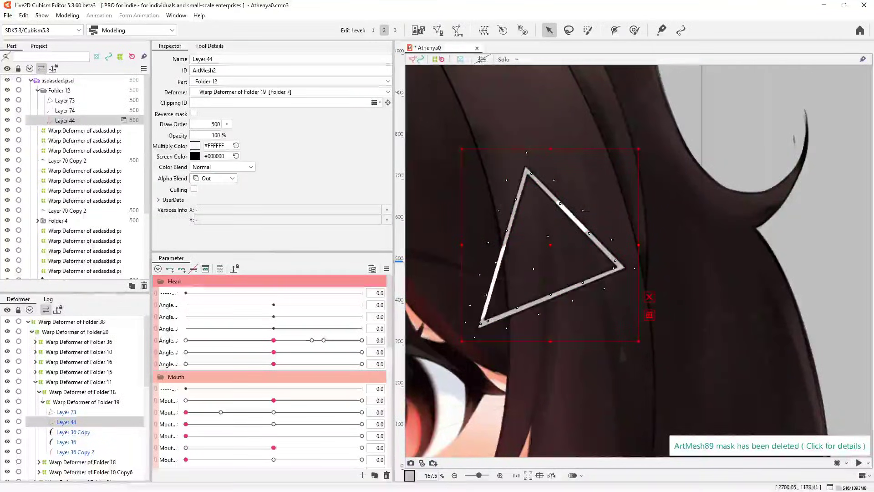
pyautogui.moveTo(550, 244); pyautogui.dragTo(778, 201)
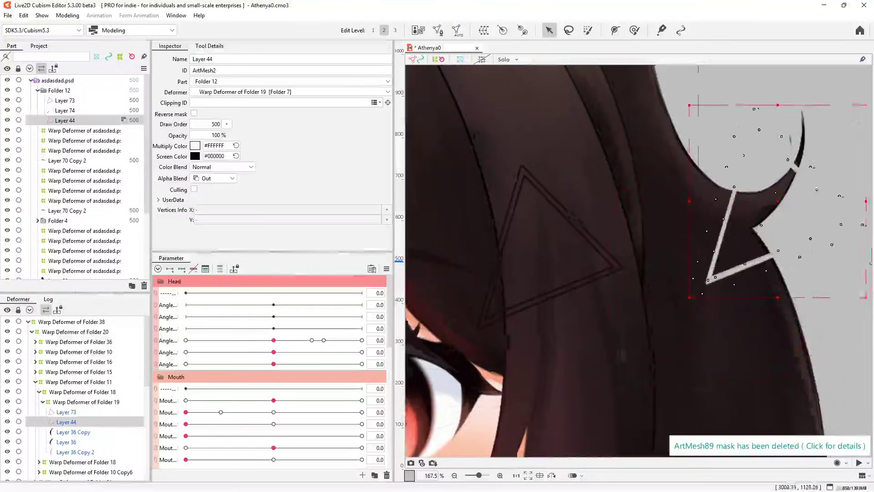
pyautogui.scroll(-5, 543, 250)
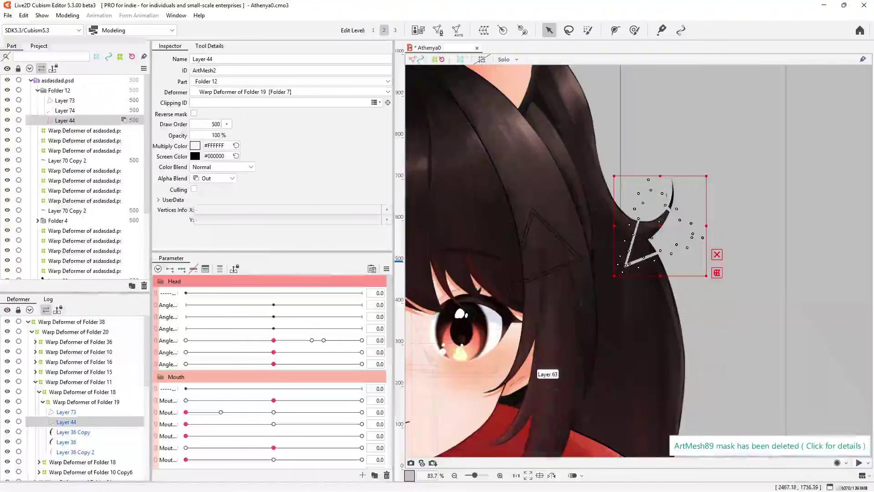
# Step: Change the canvas background color to light pink FFFFD7D7 and turn on Hide Selection
pyautogui.click(409, 476)
pyautogui.moveTo(377, 225); pyautogui.dragTo(372, 223)
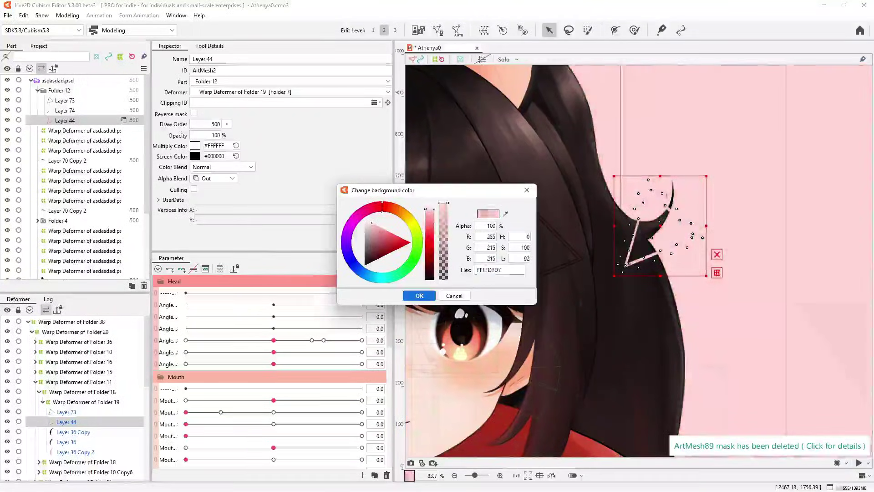
pyautogui.click(419, 295)
pyautogui.hotkey('ctrl', 'shift', 'h')
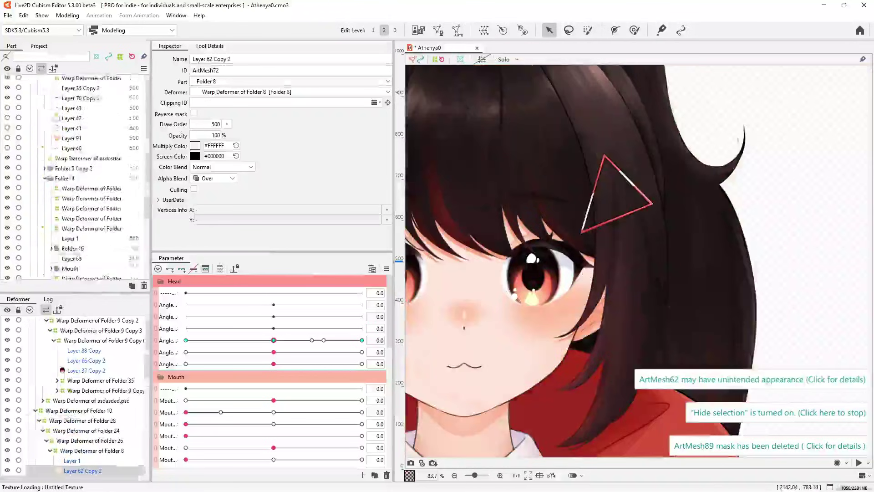
# Step: Select the root part asdasdad.psd to view its offscreen drawing settings
pyautogui.scroll(8, 75, 176)
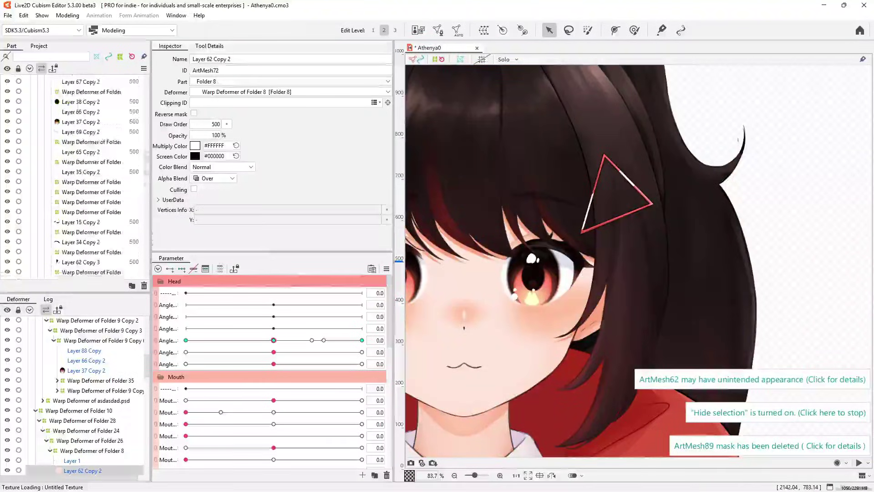
pyautogui.scroll(10, 75, 177)
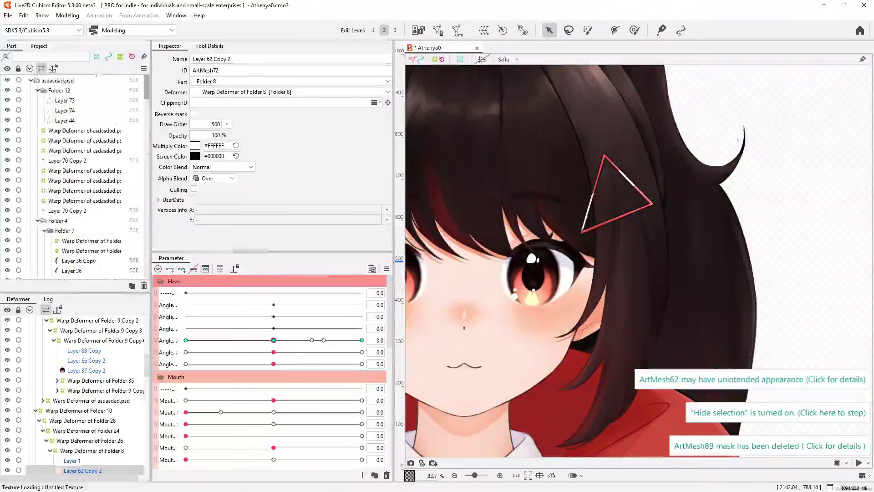
pyautogui.click(58, 80)
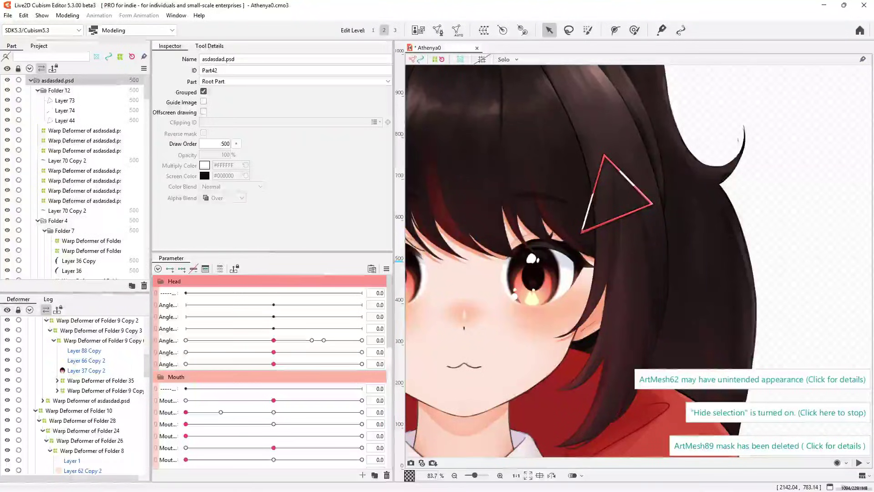
# Step: Set the alpha blend of the bangs mesh Layer 46 Copy to Out, test it by moving the mesh, and undo the move
pyautogui.scroll(-6, 528, 182)
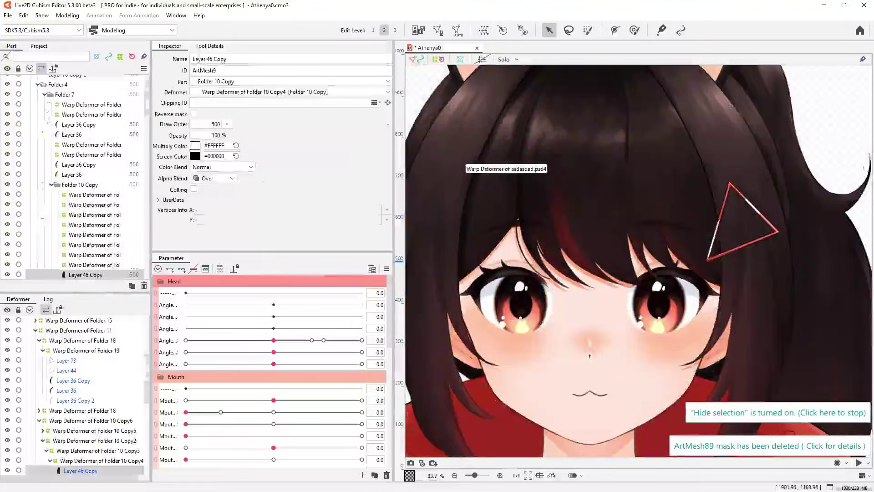
pyautogui.click(214, 178)
pyautogui.click(205, 211)
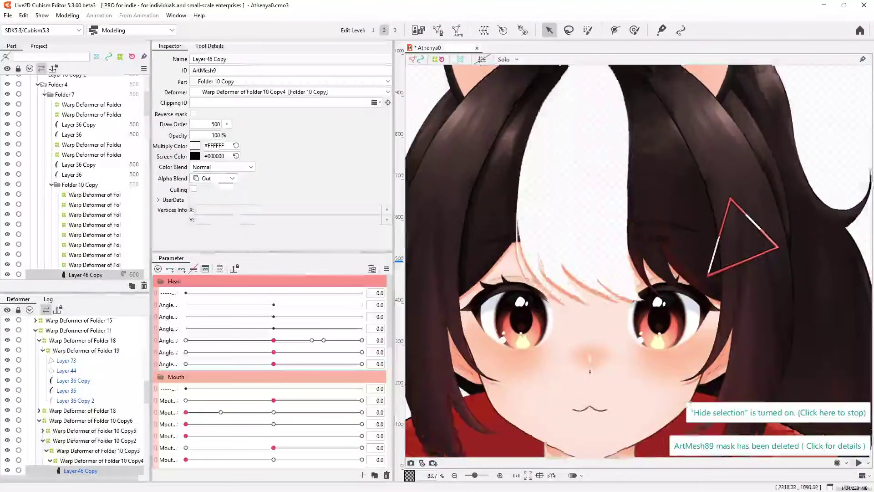
pyautogui.scroll(2, 622, 235)
pyautogui.moveTo(622, 234); pyautogui.dragTo(602, 251)
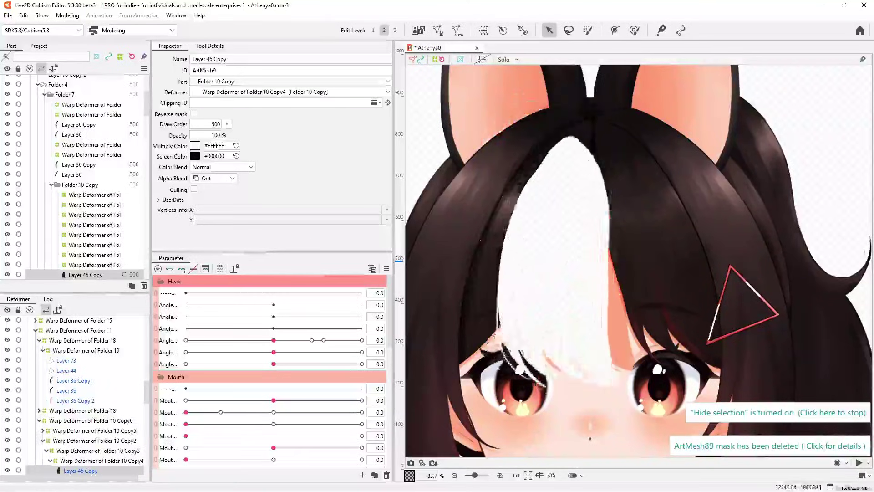
pyautogui.hotkey('ctrl', 'z')
# Step: Add Layer 45 Copy 2 and Layer 48 Copy to the bangs selection and set their alpha blend to Out
pyautogui.scroll(-5, 583, 205)
pyautogui.scroll(3, 573, 195)
pyautogui.keyDown('shift'); pyautogui.click(656, 228); pyautogui.keyUp('shift')
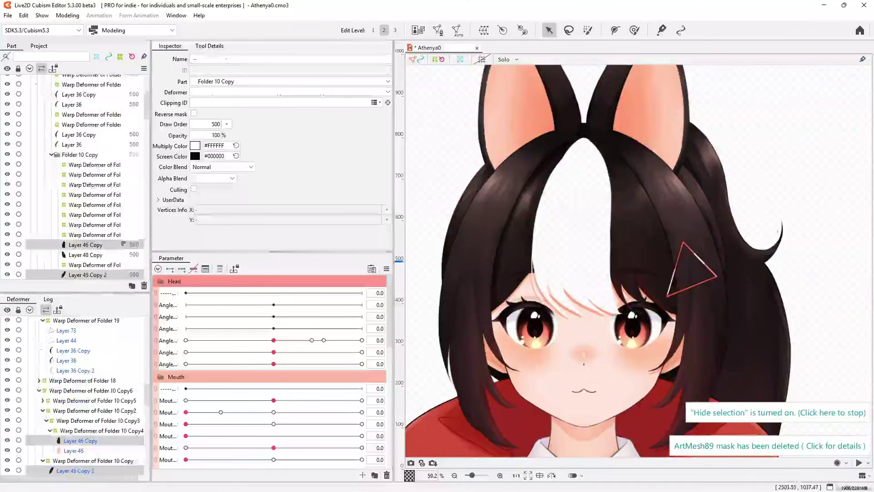
pyautogui.keyDown('shift'); pyautogui.click(514, 219); pyautogui.keyUp('shift')
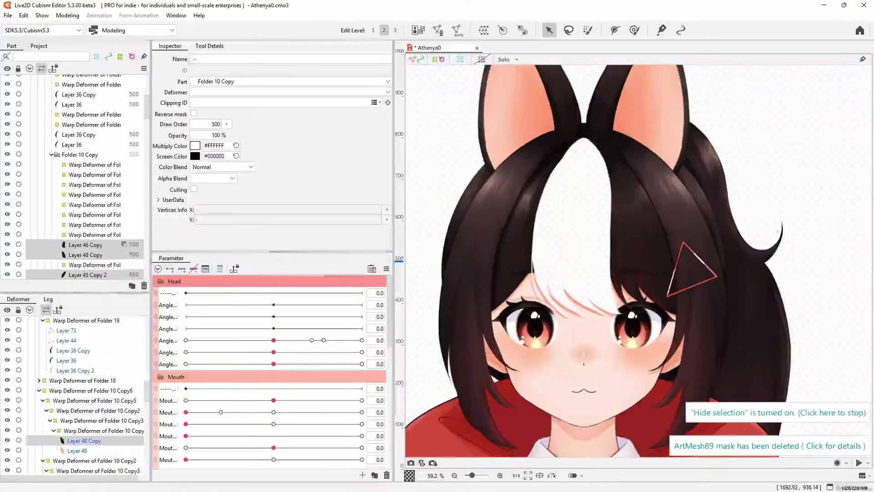
pyautogui.click(212, 178)
pyautogui.click(207, 205)
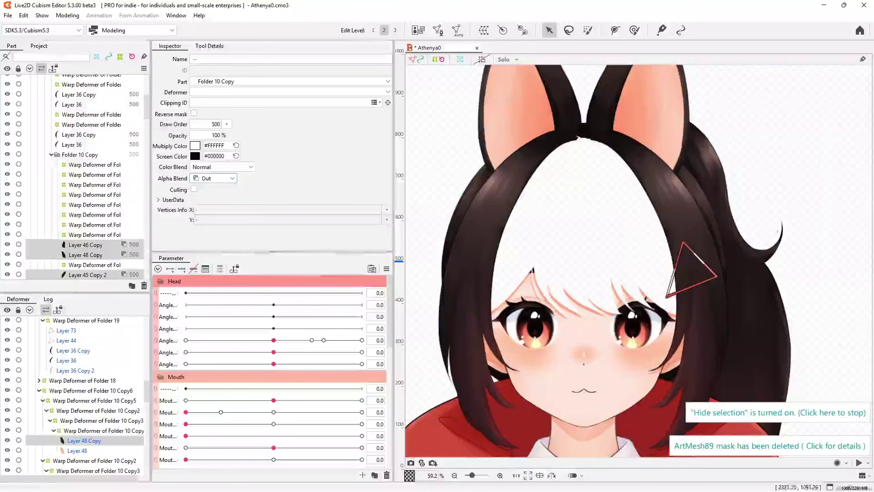
# Step: Set the three bangs meshes' clipping ID to ArtMesh72 and move them over the face to test the masking
pyautogui.scroll(-3, 625, 212)
pyautogui.click(375, 102)
pyautogui.click(248, 241)
pyautogui.scroll(3, 644, 252)
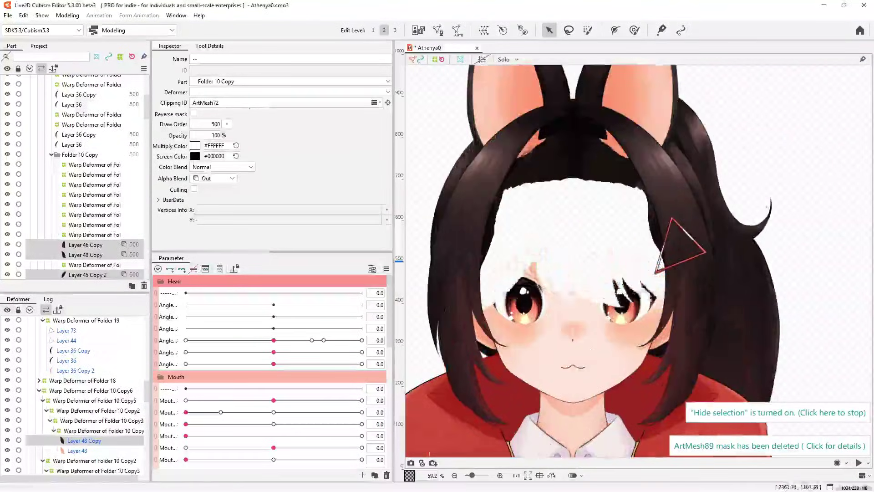
pyautogui.moveTo(547, 219); pyautogui.dragTo(610, 310)
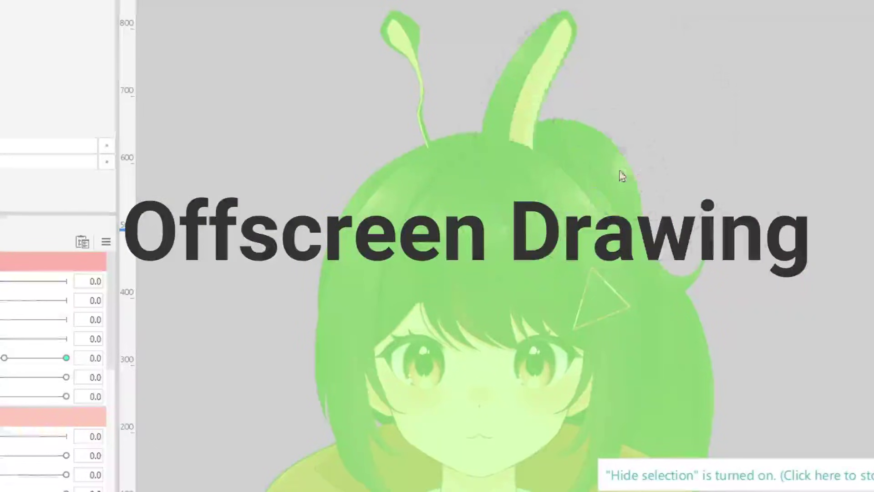
# Step: Squeeze the base of the ear beside the ponytail into a thin stalk with the deform brush and inspect the tinted head
pyautogui.moveTo(462, 86)
pyautogui.mouseDown()
pyautogui.moveTo(485, 105)
pyautogui.moveTo(479, 87)
pyautogui.moveTo(509, 87)
pyautogui.mouseUp()
pyautogui.moveTo(450, 112); pyautogui.dragTo(482, 126)
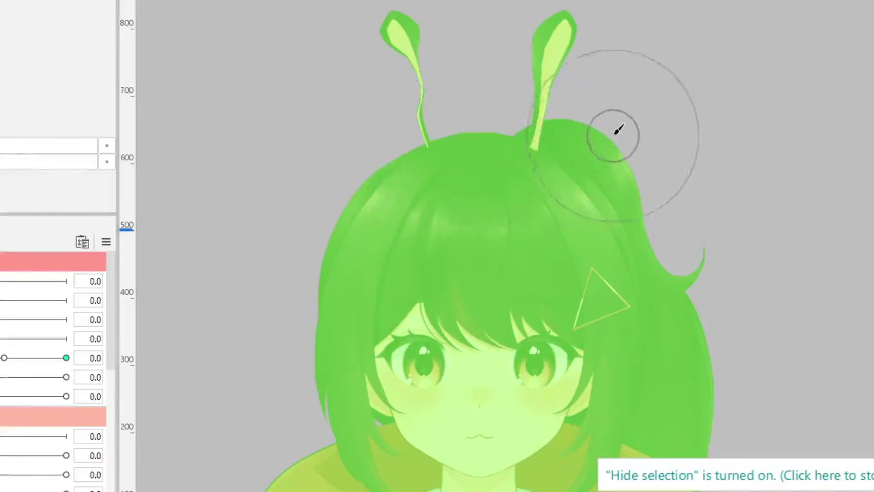
pyautogui.moveTo(613, 135)
pyautogui.mouseDown()
pyautogui.moveTo(607, 121)
pyautogui.moveTo(579, 126)
pyautogui.mouseUp()
pyautogui.moveTo(457, 254)
pyautogui.mouseDown()
pyautogui.moveTo(428, 237)
pyautogui.moveTo(413, 248)
pyautogui.mouseUp()
pyautogui.scroll(2, 441, 232)
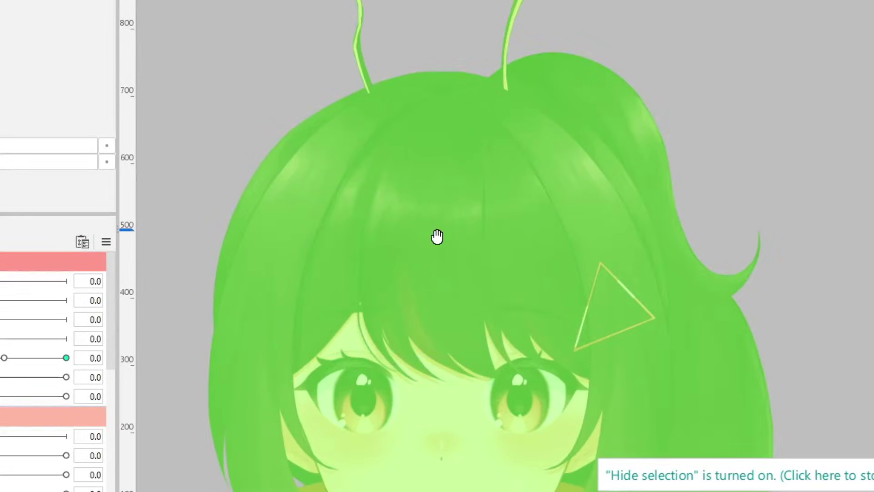
pyautogui.scroll(-2, 437, 236)
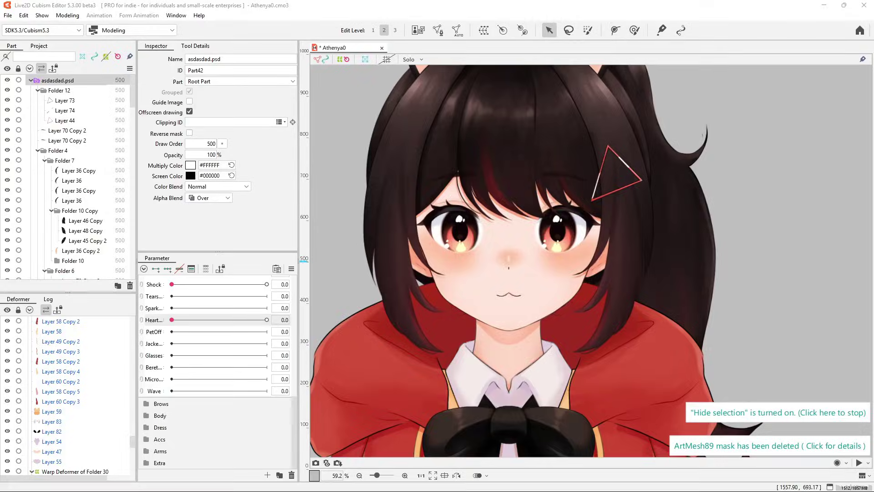
# Step: Toggle offscreen drawing off and on for the root part asdasdad.psd, try multiply color #7CFF79, and undo the color
pyautogui.click(189, 112)
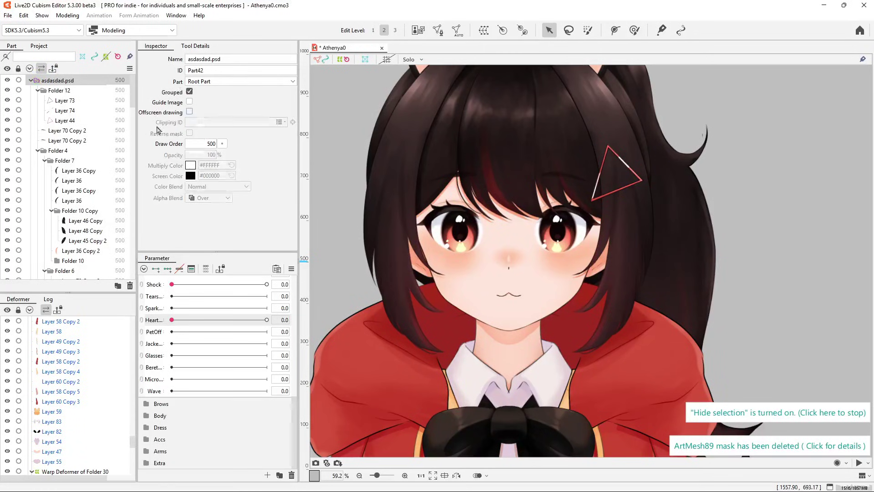
pyautogui.click(189, 112)
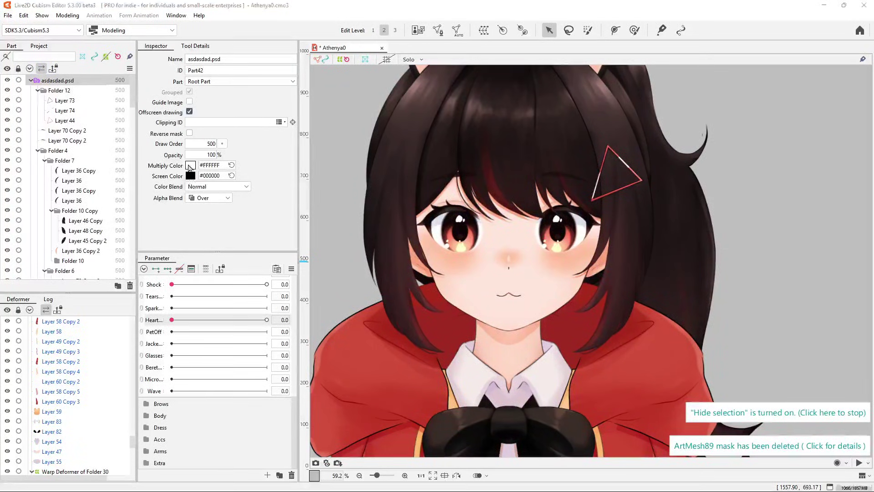
pyautogui.moveTo(143, 216)
pyautogui.mouseDown()
pyautogui.moveTo(131, 219)
pyautogui.moveTo(139, 199)
pyautogui.moveTo(150, 200)
pyautogui.mouseUp()
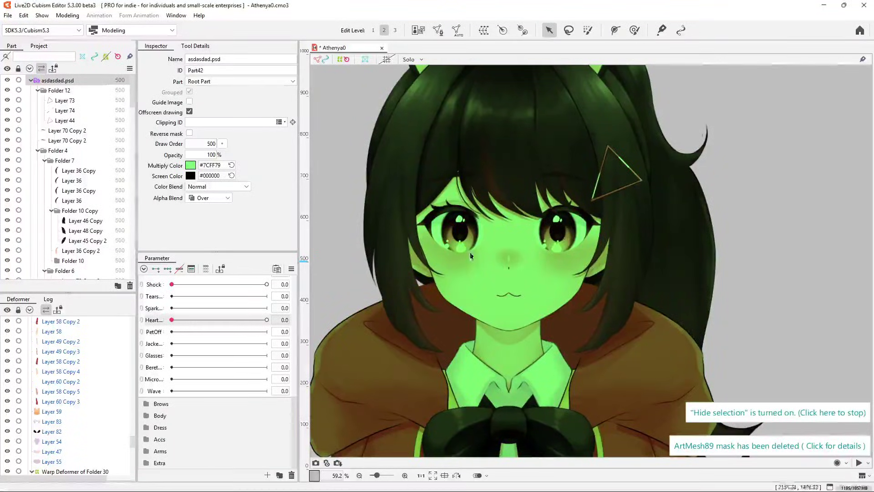
pyautogui.hotkey('ctrl', 'z')
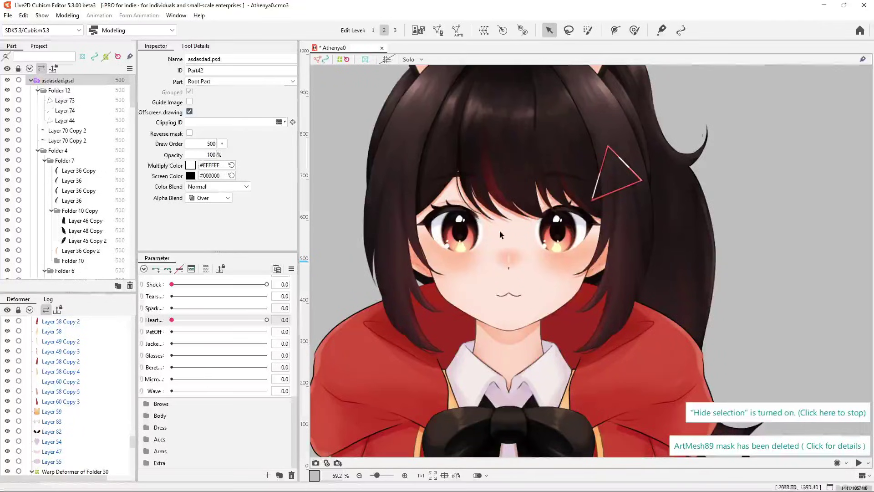
# Step: Preview the Heart parameter at about 0.4 to examine the overlapping transparent layers, and return it to 0
pyautogui.scroll(-2, 449, 243)
pyautogui.scroll(2, 418, 223)
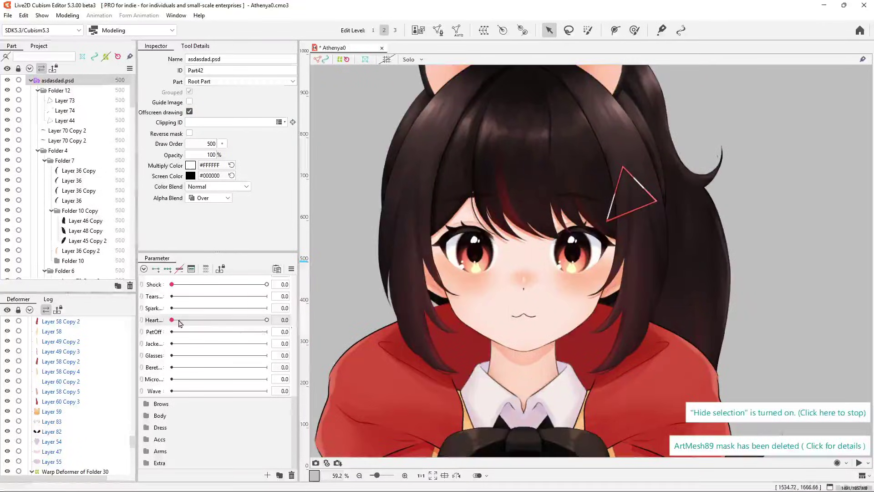
pyautogui.moveTo(171, 319); pyautogui.dragTo(216, 322)
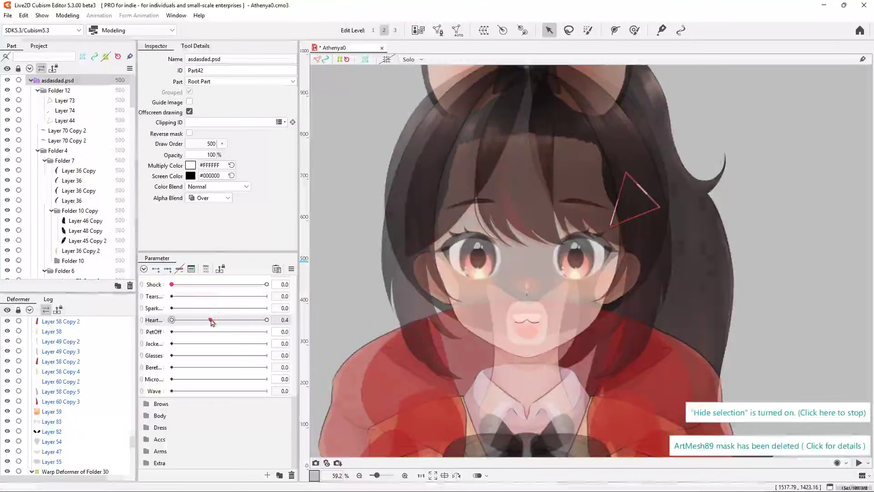
pyautogui.moveTo(212, 322); pyautogui.dragTo(171, 320)
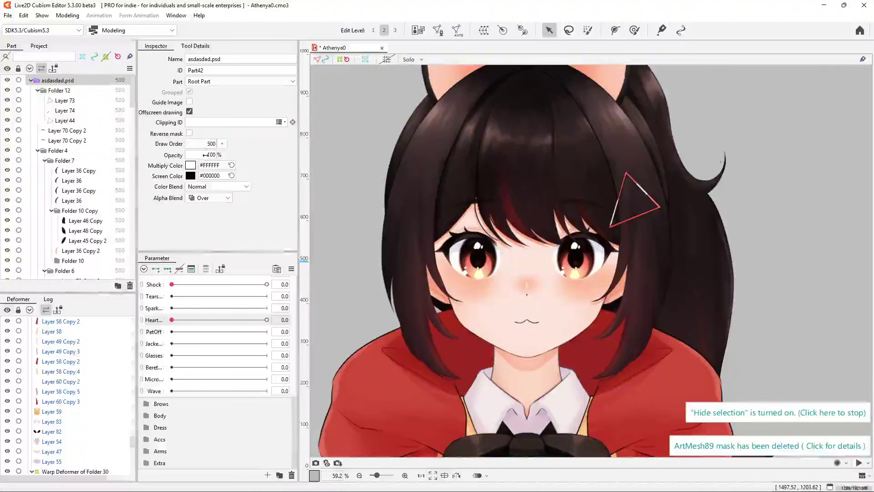
# Step: Add two keys to the PetOff parameter for the root part, with 0% opacity at 1.0, and scrub through the fade
pyautogui.click(155, 271)
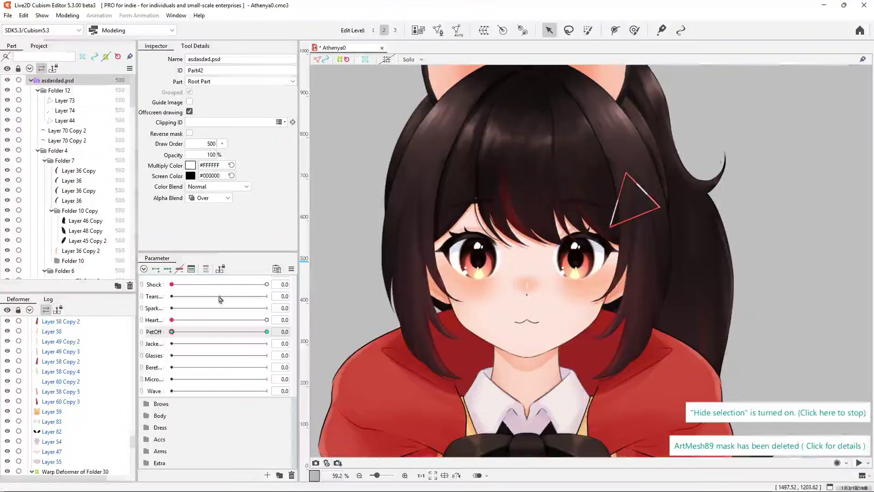
pyautogui.moveTo(223, 331); pyautogui.dragTo(265, 338)
pyautogui.scroll(-10, 211, 154)
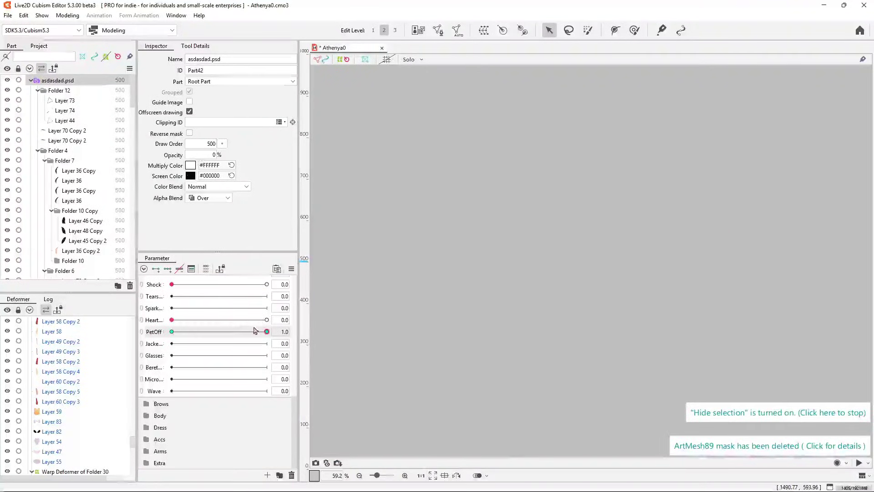
pyautogui.moveTo(173, 333); pyautogui.dragTo(269, 336)
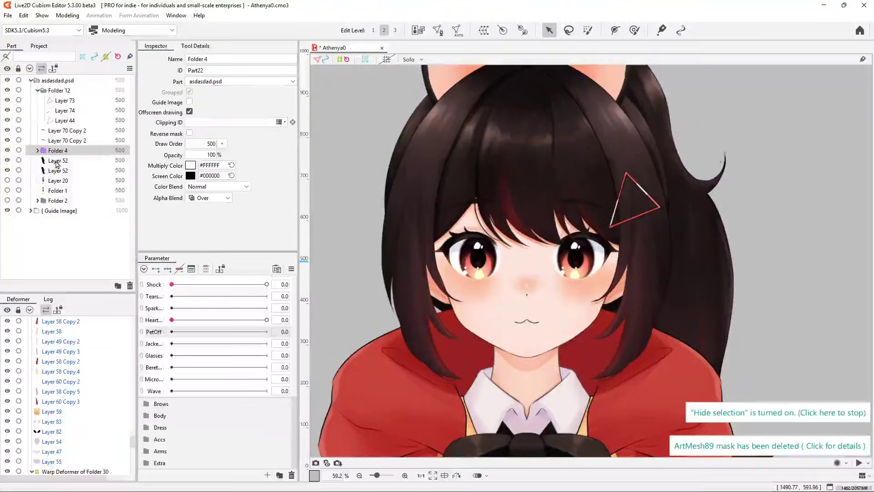
# Step: Select Layer 52's mesh ID and reselect Folder 4 in the part hierarchy
pyautogui.click(57, 162)
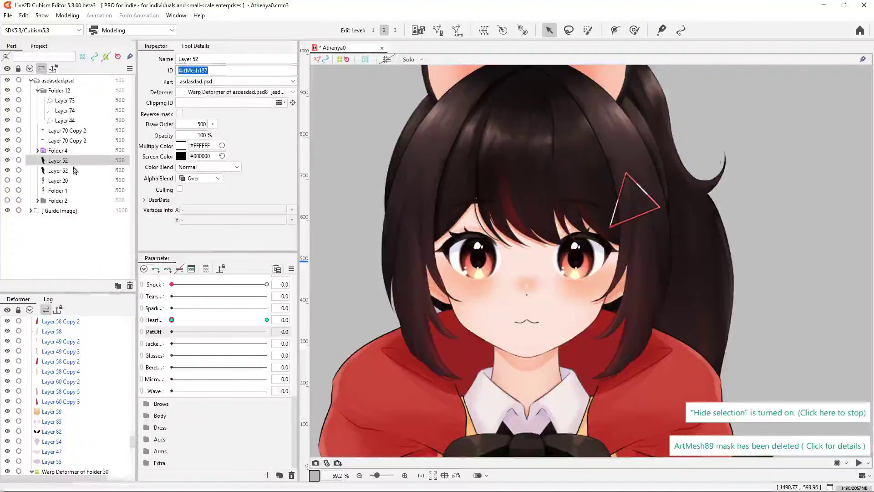
pyautogui.click(75, 152)
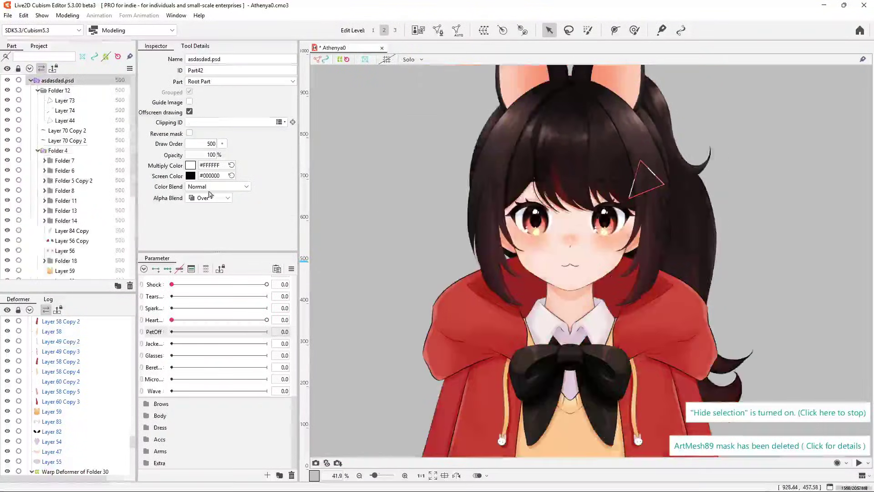
# Step: Set the root part asdasdad.psd's color blend to Add and switch it to Add (Glow) for comparison
pyautogui.click(214, 186)
pyautogui.click(210, 207)
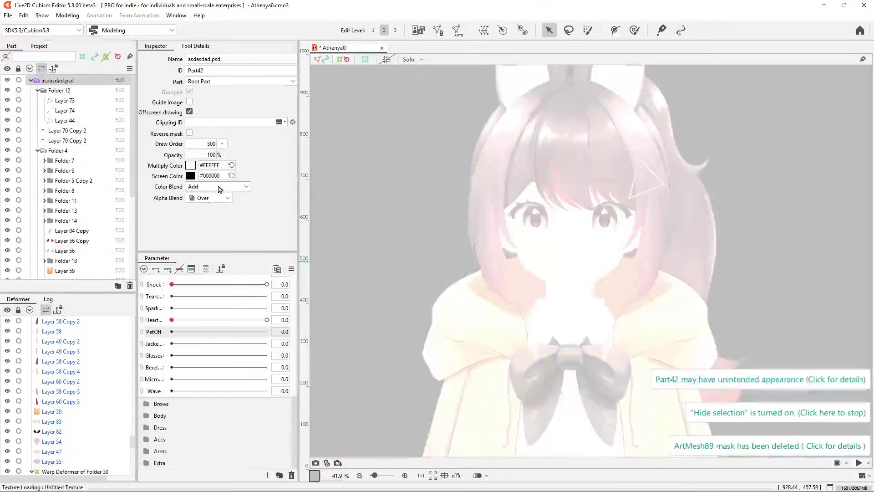
pyautogui.press('Down')
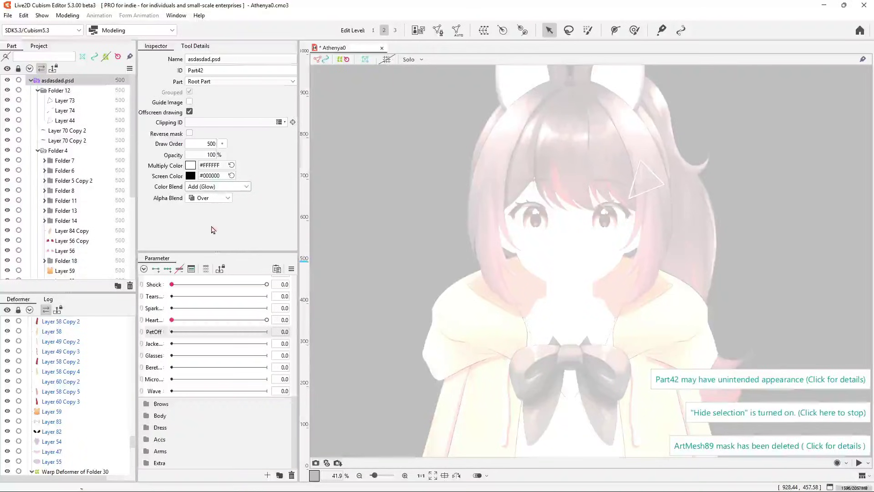
# Step: Cycle the root part asdasdad.psd's color blend through modes such as Color burn and Screen, and return it to Normal
pyautogui.press('Down')
pyautogui.press('Down')
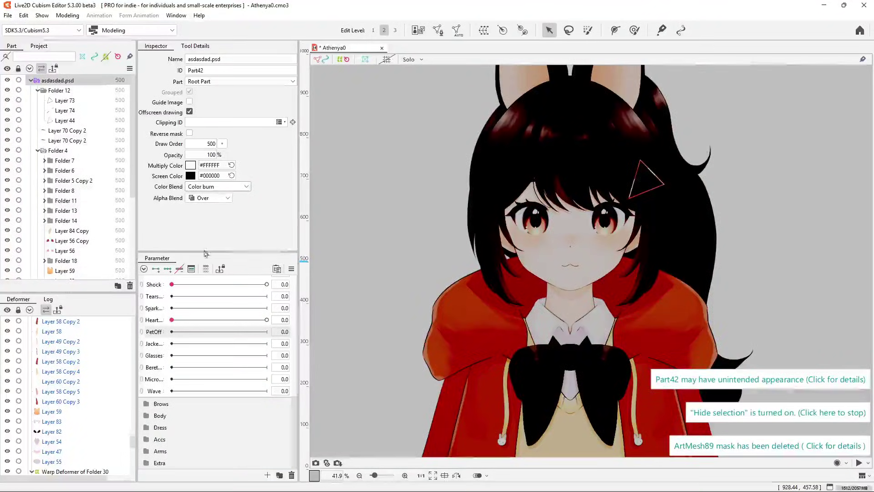
pyautogui.press('Down')
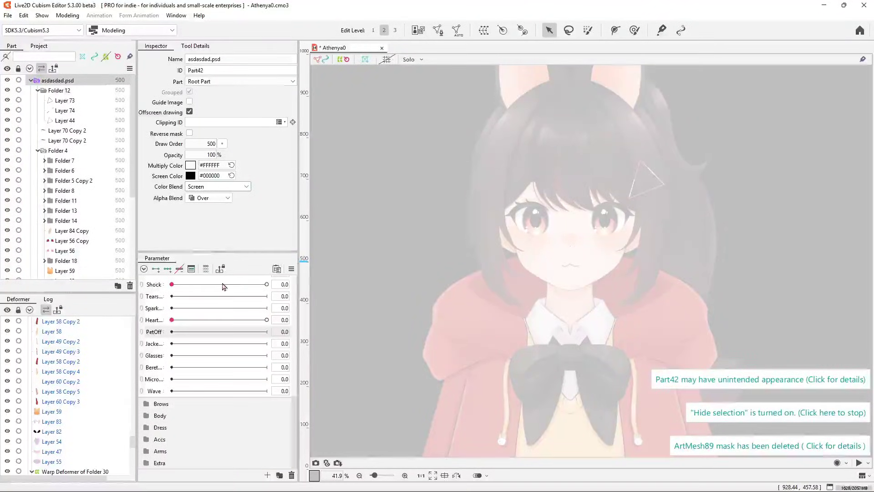
pyautogui.press('Down')
pyautogui.press('Down')
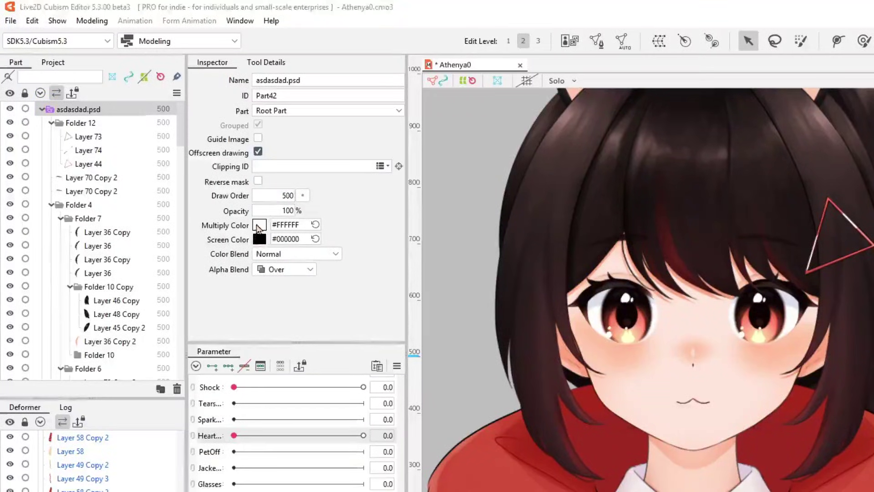
pyautogui.moveTo(195, 293); pyautogui.dragTo(204, 272)
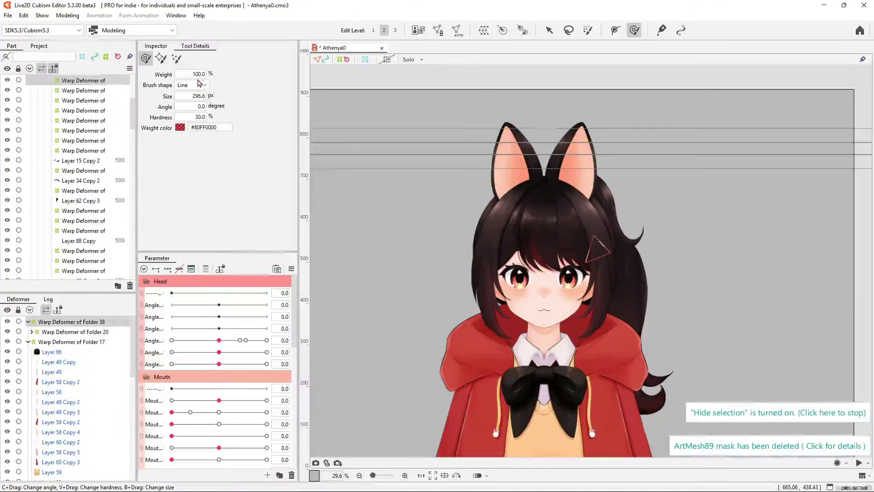
# Step: Try the expand deform brush at 100% weight and 929.4 px on the center of the face, and undo it
pyautogui.click(161, 59)
pyautogui.scroll(3, 546, 279)
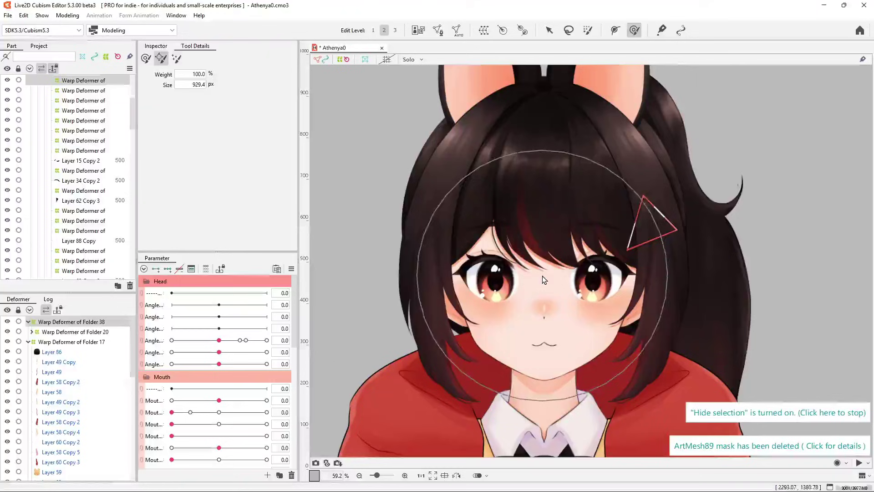
pyautogui.click(548, 278)
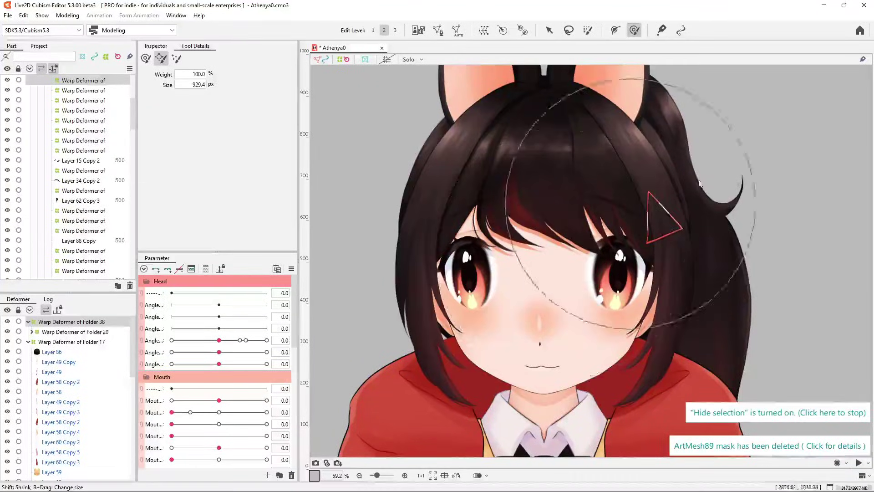
pyautogui.hotkey('ctrl', 'z')
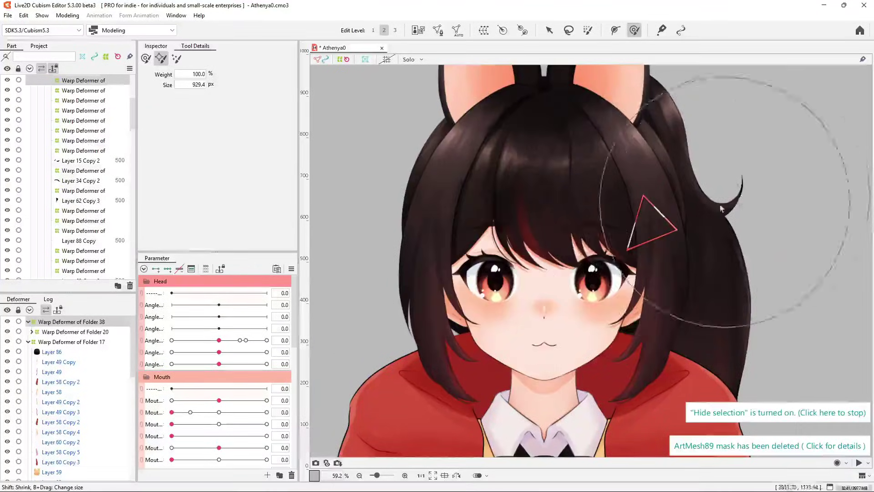
# Step: Enlarge the expand brush to 1187.8 px, inflate the center of the face, and return to the arrow tool
pyautogui.moveTo(590, 215); pyautogui.dragTo(632, 238)
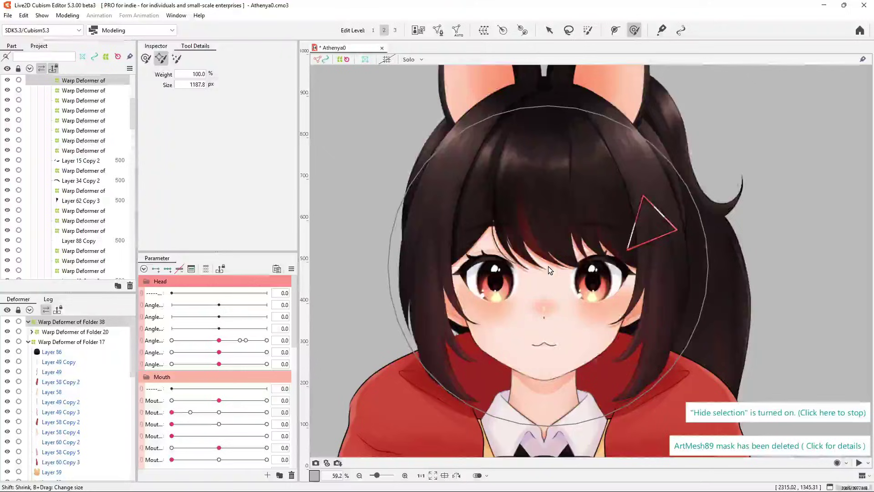
pyautogui.moveTo(550, 271); pyautogui.dragTo(549, 270)
pyautogui.scroll(-5, 537, 239)
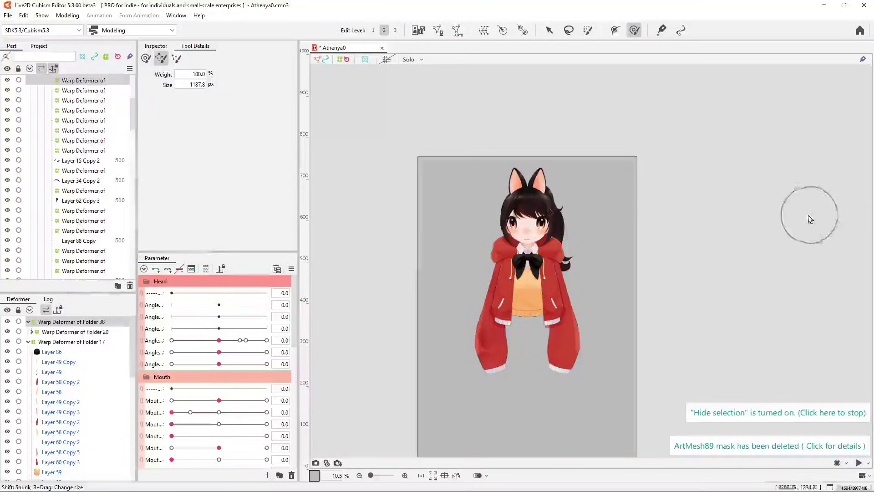
pyautogui.click(549, 30)
pyautogui.scroll(5, 514, 207)
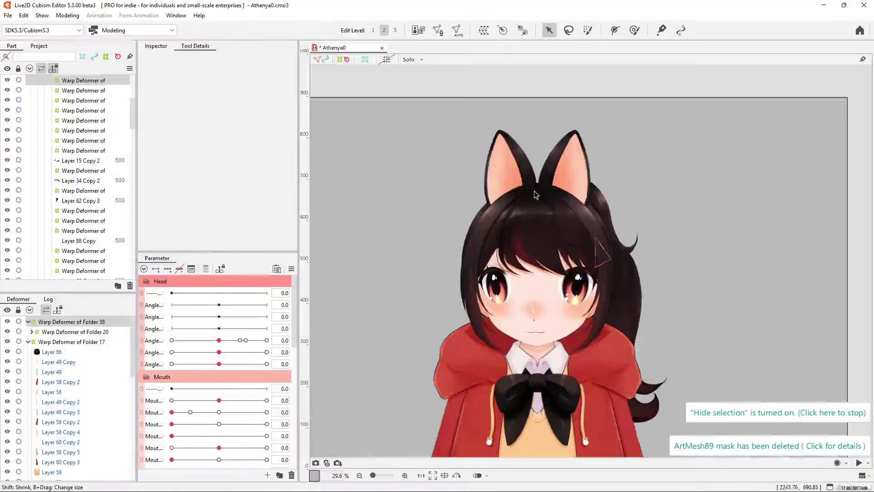
pyautogui.scroll(1, 572, 302)
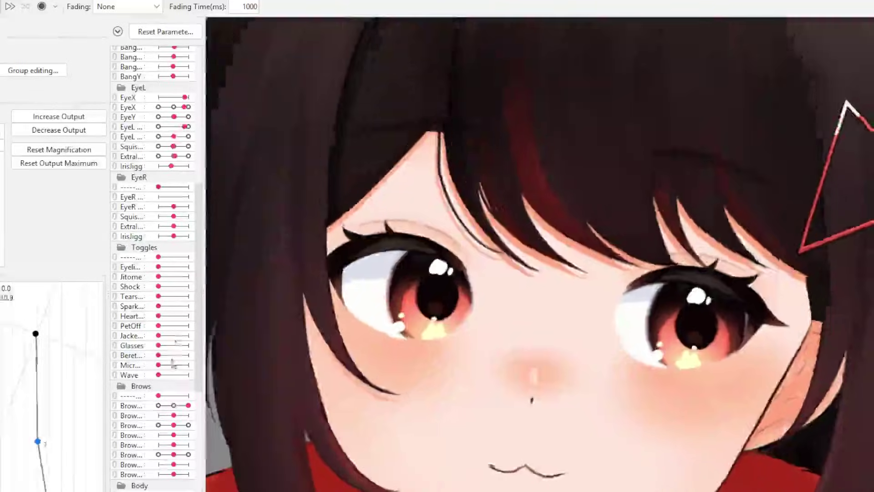
pyautogui.scroll(6, 151, 296)
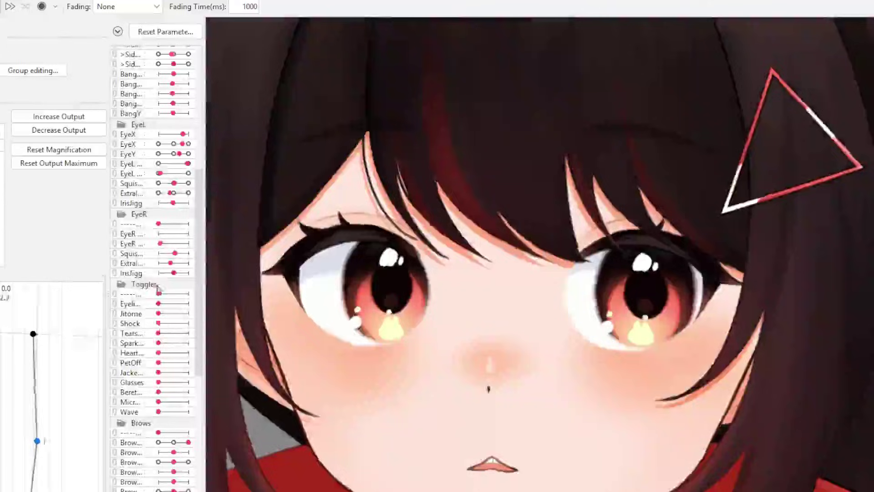
pyautogui.moveTo(178, 74)
pyautogui.mouseDown()
pyautogui.moveTo(186, 74)
pyautogui.moveTo(161, 73)
pyautogui.moveTo(180, 70)
pyautogui.mouseUp()
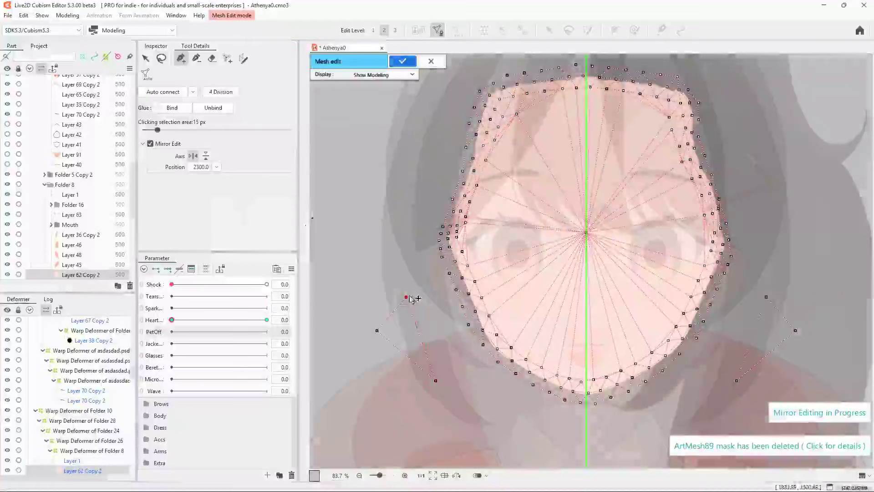
# Step: Try placing mirrored mesh vertices beside the cheeks of Layer 62 Copy 2, undoing misplaced ones, and discard the mesh edit
pyautogui.hotkey('ctrl', 'z')
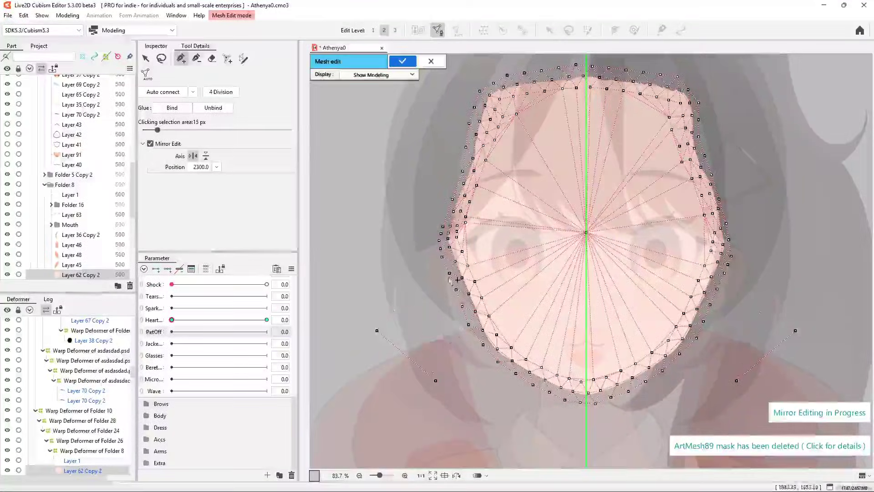
pyautogui.moveTo(454, 336); pyautogui.dragTo(457, 331)
pyautogui.hotkey('ctrl', 'z')
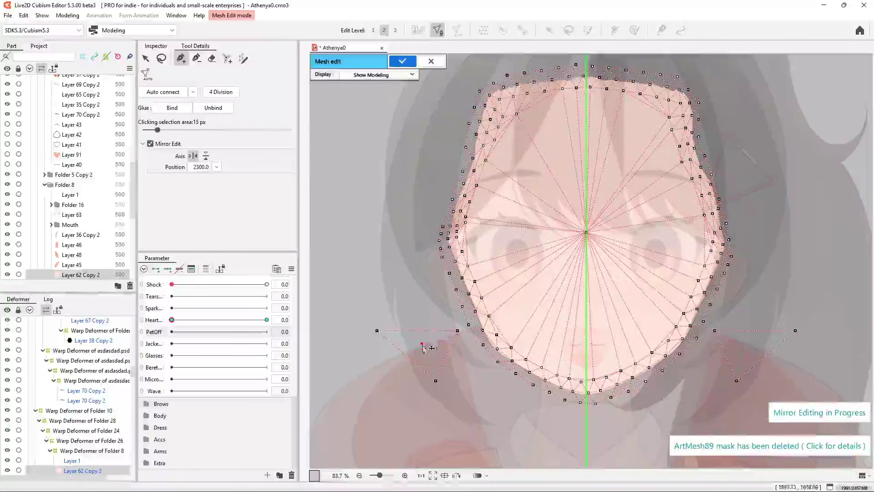
pyautogui.click(432, 351)
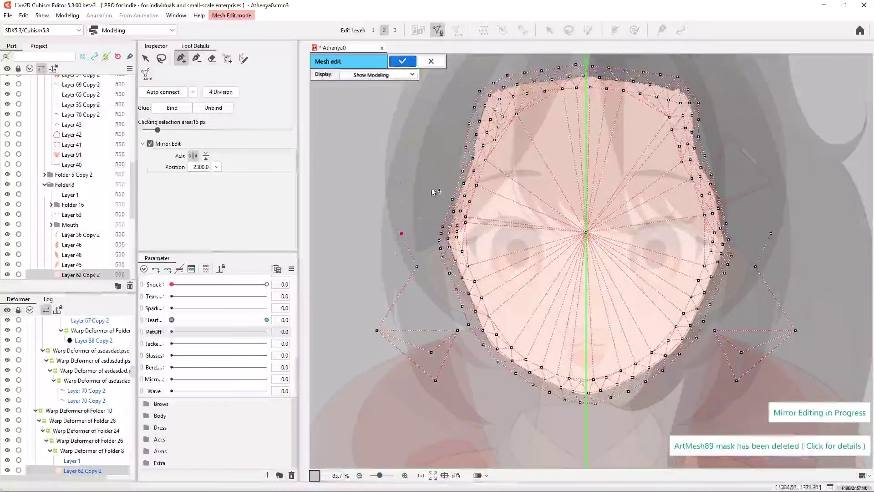
pyautogui.click(430, 62)
pyautogui.click(447, 265)
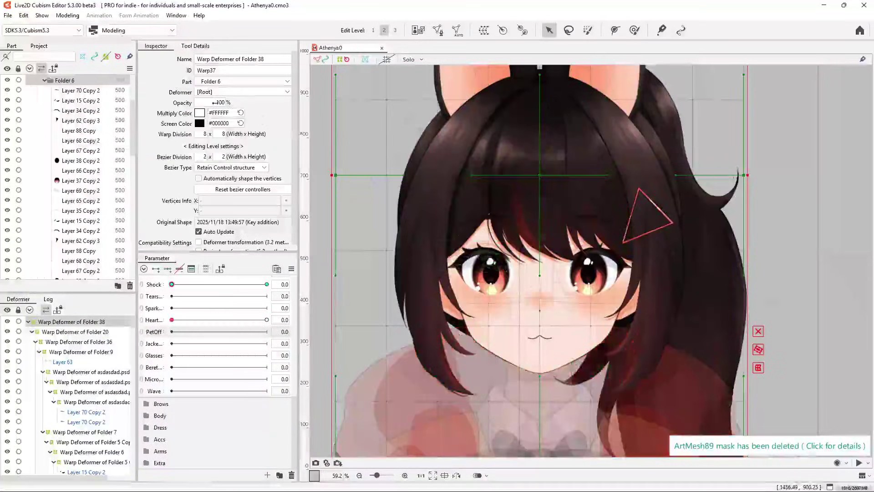
# Step: Scrub the opacity of Warp Deformer of Folder 38 and set its multiply color to green #72FF93
pyautogui.moveTo(215, 102)
pyautogui.mouseDown()
pyautogui.moveTo(170, 102)
pyautogui.moveTo(224, 102)
pyautogui.mouseUp()
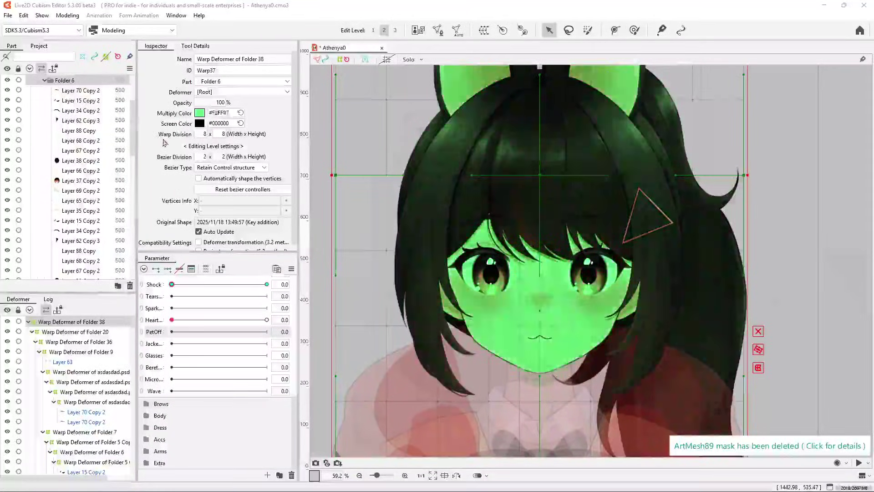
pyautogui.moveTo(120, 138); pyautogui.dragTo(161, 152)
pyautogui.scroll(-2, 483, 155)
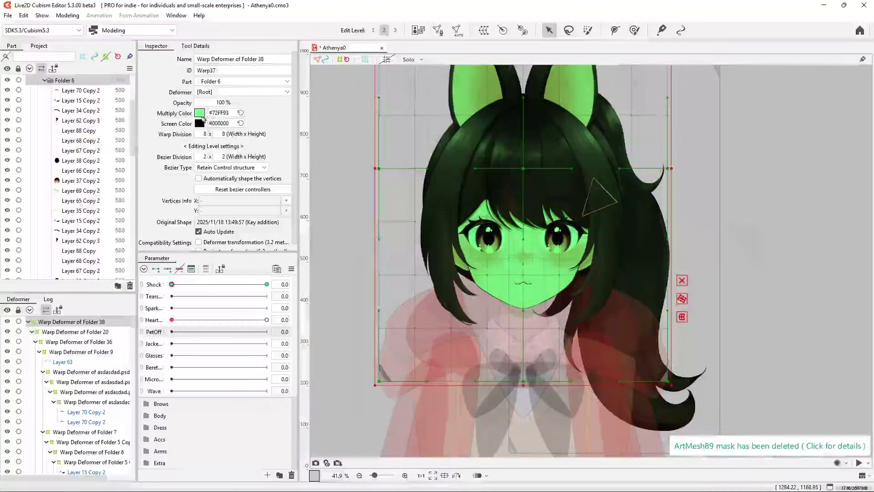
# Step: Shift the warp deformer's multiply color back to near white, deselect the deformer, and save the model
pyautogui.moveTo(166, 152); pyautogui.dragTo(137, 135)
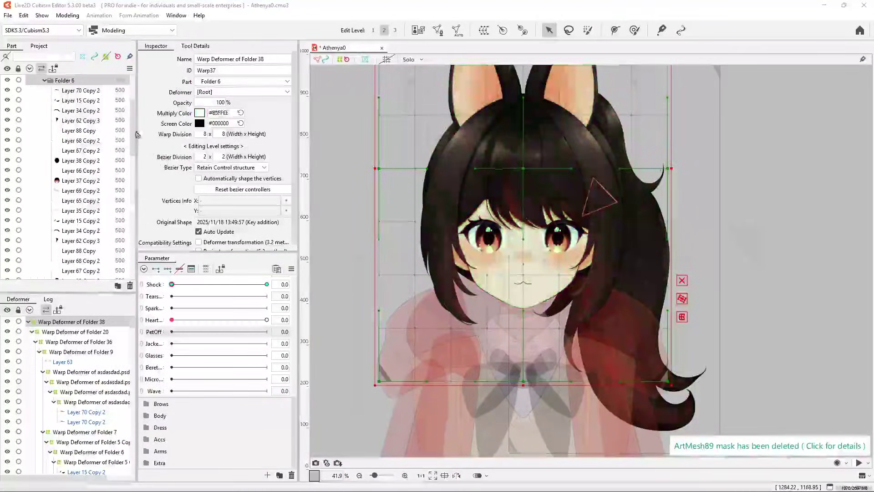
pyautogui.click(734, 240)
pyautogui.scroll(-2, 528, 199)
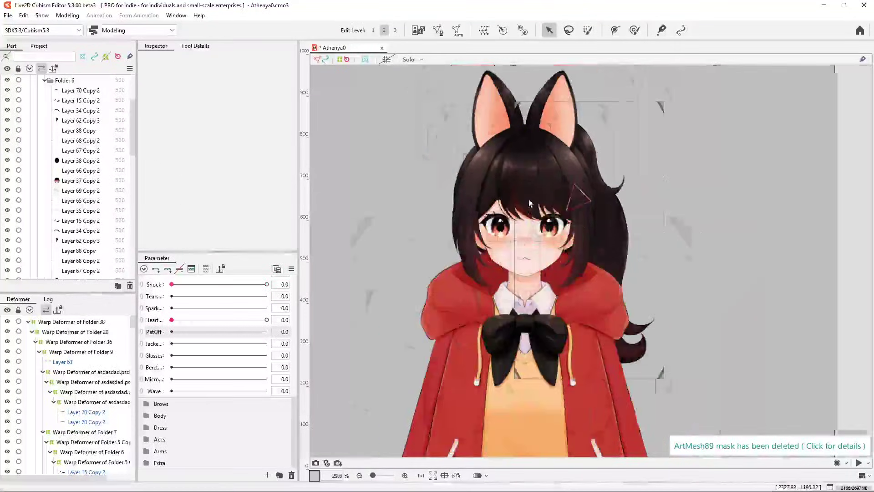
pyautogui.hotkey('ctrl', 's')
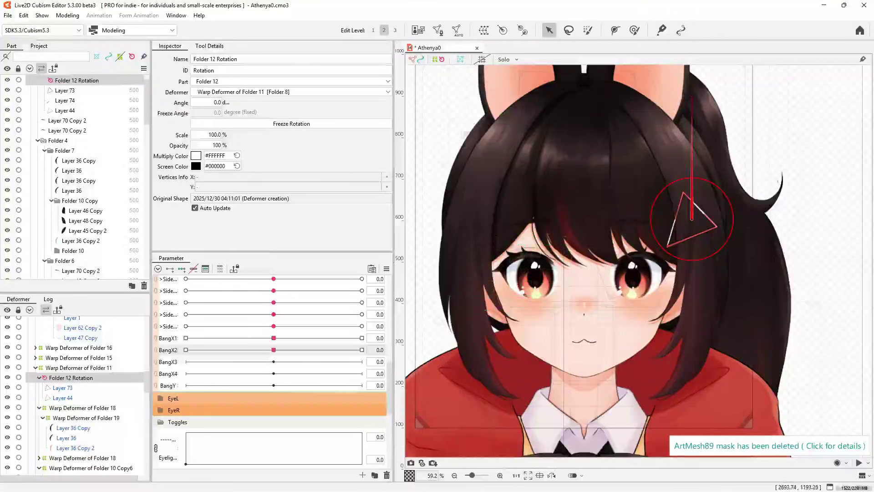
# Step: Try flipping Folder 12 Rotation horizontally, including the rotation deformer position, and undo the flip
pyautogui.rightClick(693, 133)
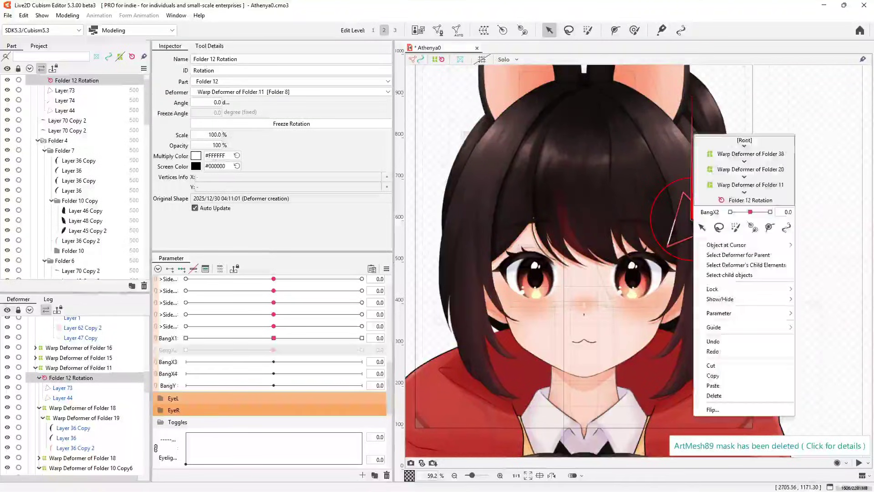
pyautogui.click(713, 409)
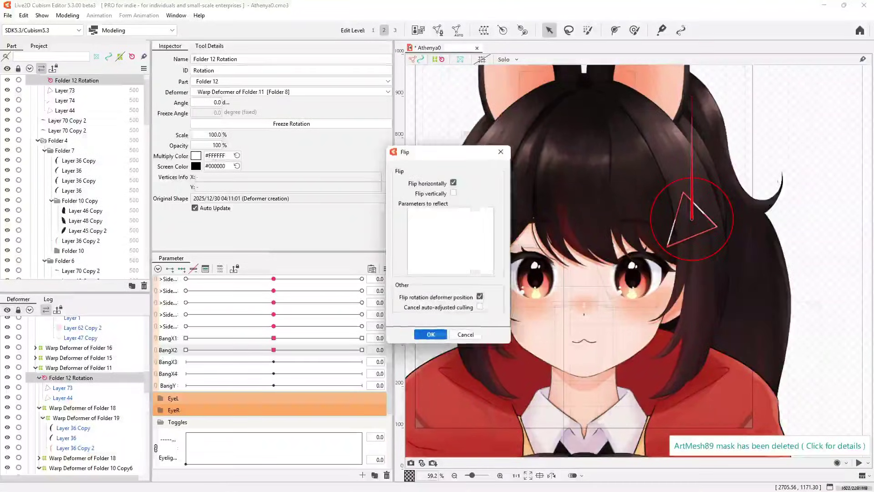
pyautogui.click(419, 334)
pyautogui.hotkey('ctrl', 'z')
# Step: Turn on Hide selection and combine the BangX1 and BangX2 blend shape parameters
pyautogui.hotkey('ctrl', 't')
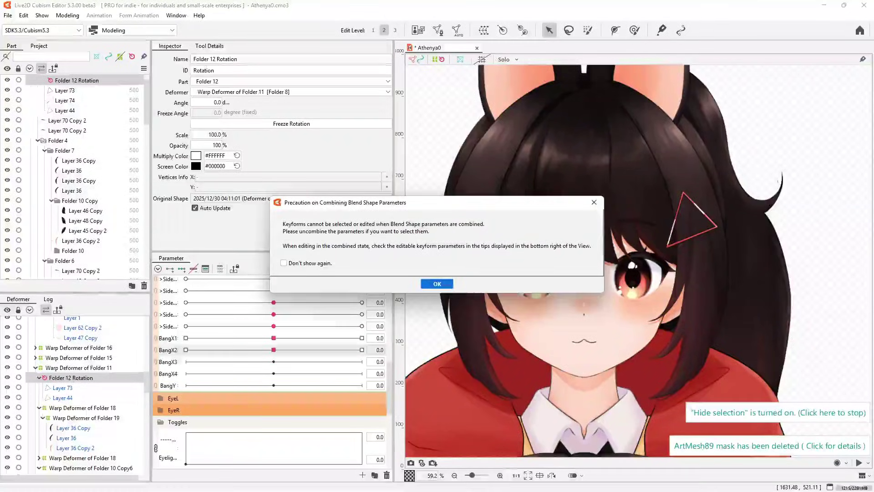
pyautogui.press('Return')
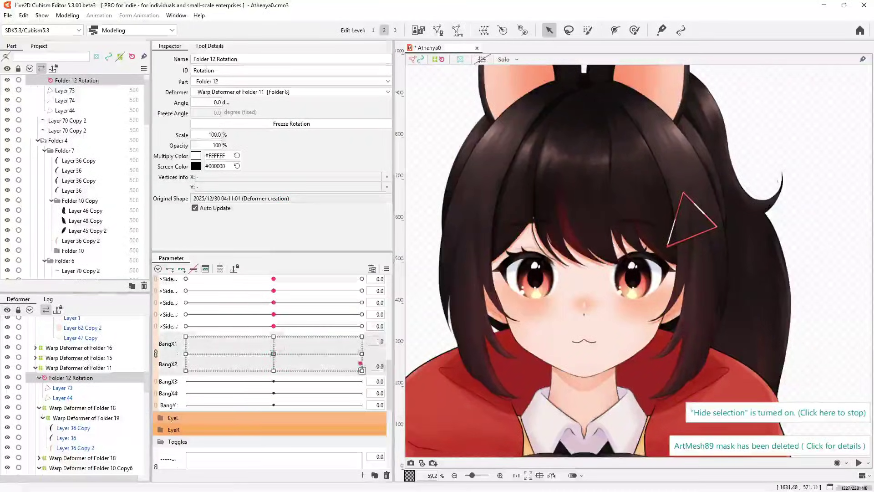
# Step: Look through the image and video export formats available for the Random pose animation
pyautogui.hotkey('alt', 'f')
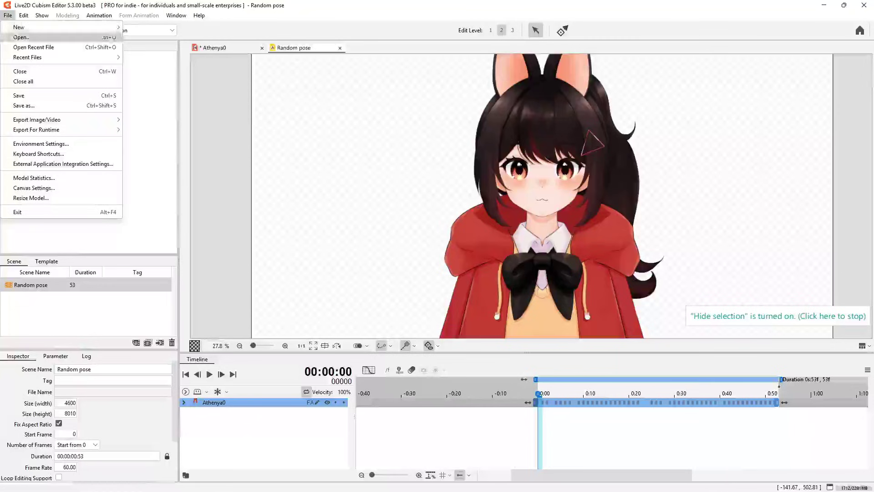
pyautogui.moveTo(61, 120)
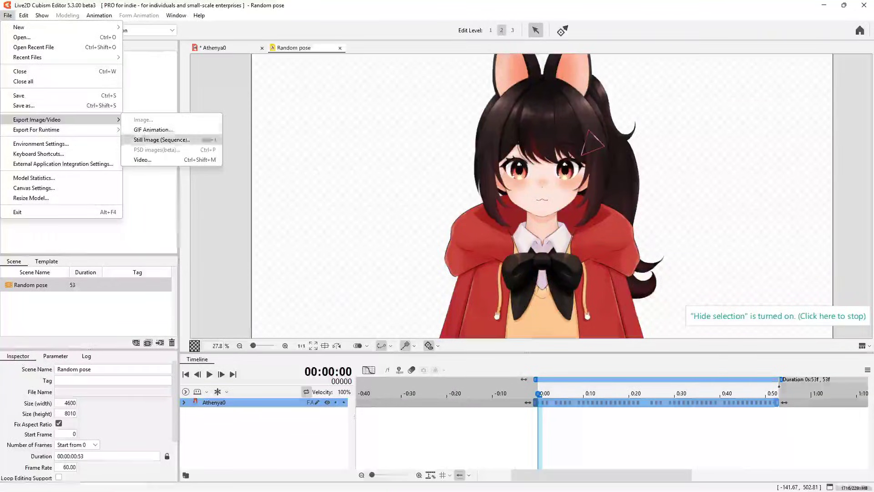
pyautogui.press('Down')
pyautogui.press('Return')
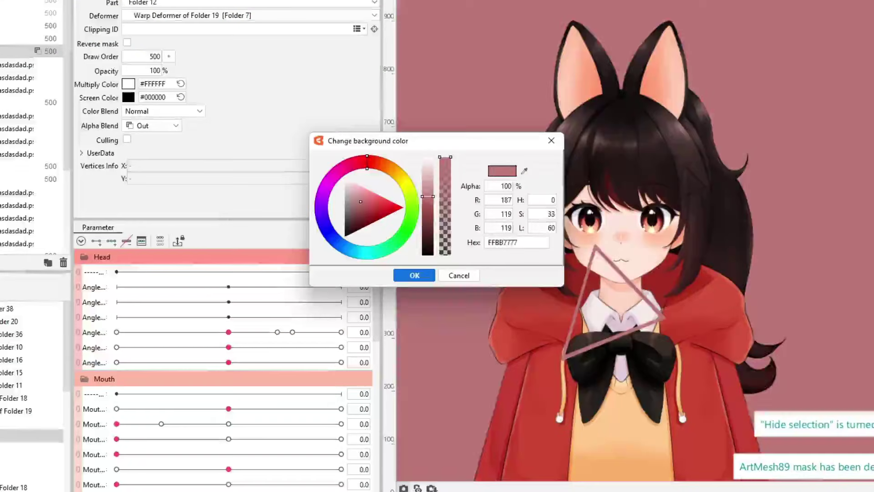
# Step: Change the background color to light green and move the Out-blended triangle across the face
pyautogui.moveTo(362, 162); pyautogui.dragTo(405, 213)
pyautogui.moveTo(376, 257); pyautogui.dragTo(413, 214)
pyautogui.click(414, 275)
pyautogui.scroll(5, 588, 267)
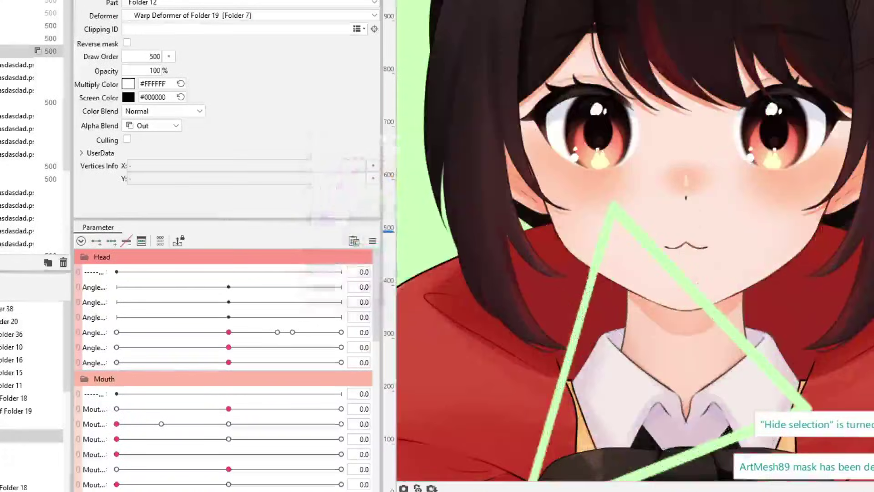
pyautogui.moveTo(587, 268); pyautogui.dragTo(478, 293)
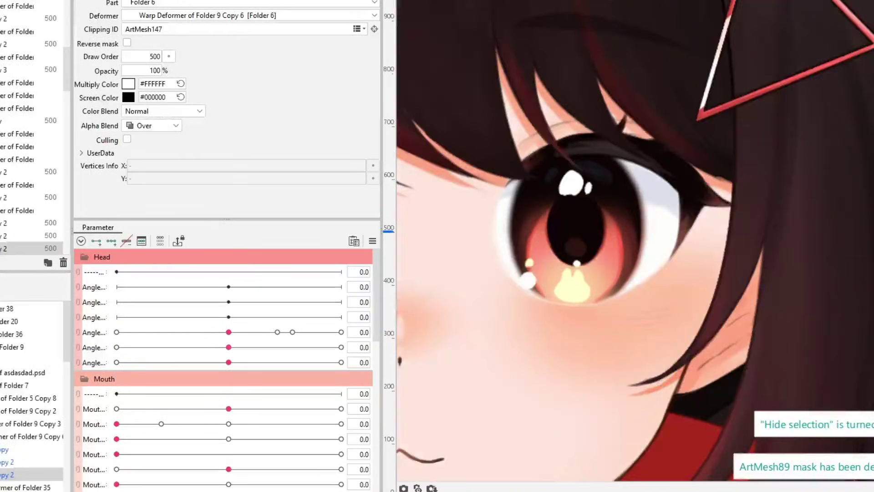
# Step: Set the alpha blend of the iris layer clipped to ArtMesh147 to Out
pyautogui.click(152, 125)
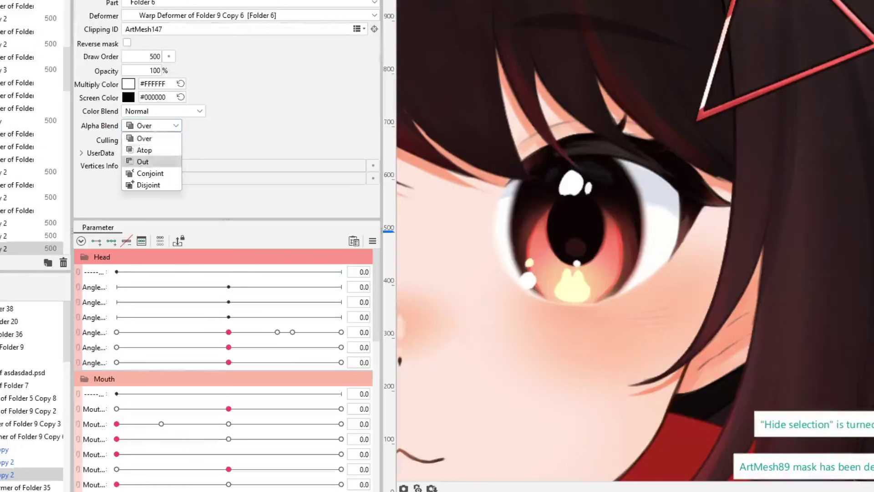
pyautogui.click(142, 161)
pyautogui.scroll(-5, 774, 207)
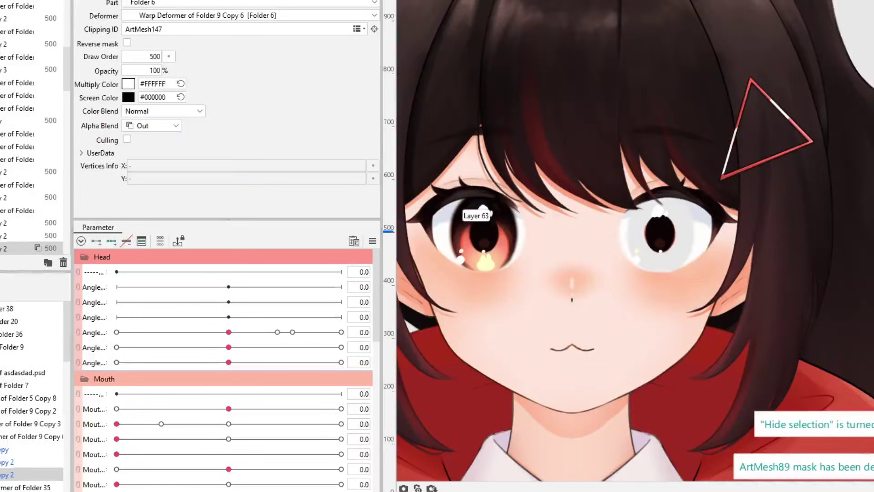
# Step: Change the background color to yellow FFEF4C with 0% alpha
pyautogui.click(445, 488)
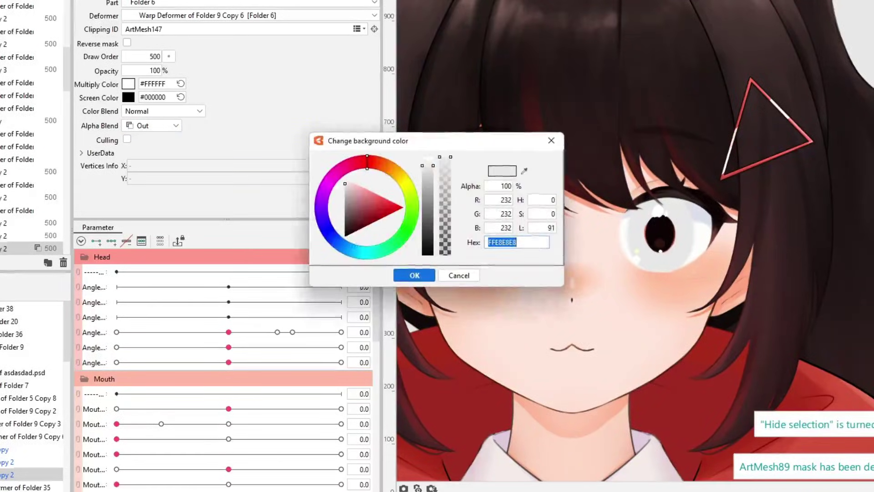
pyautogui.moveTo(441, 144); pyautogui.dragTo(160, 213)
pyautogui.moveTo(73, 251); pyautogui.dragTo(105, 267)
pyautogui.moveTo(86, 231)
pyautogui.mouseDown()
pyautogui.moveTo(119, 244)
pyautogui.moveTo(129, 292)
pyautogui.moveTo(68, 317)
pyautogui.moveTo(52, 246)
pyautogui.moveTo(118, 253)
pyautogui.moveTo(124, 283)
pyautogui.moveTo(48, 275)
pyautogui.moveTo(102, 240)
pyautogui.moveTo(123, 250)
pyautogui.mouseUp()
pyautogui.moveTo(164, 227); pyautogui.dragTo(164, 323)
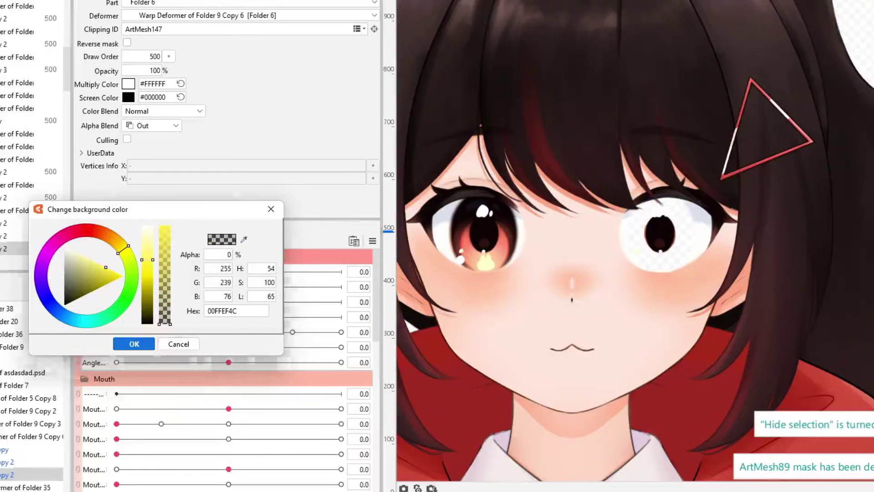
pyautogui.click(133, 344)
pyautogui.scroll(-3, 742, 227)
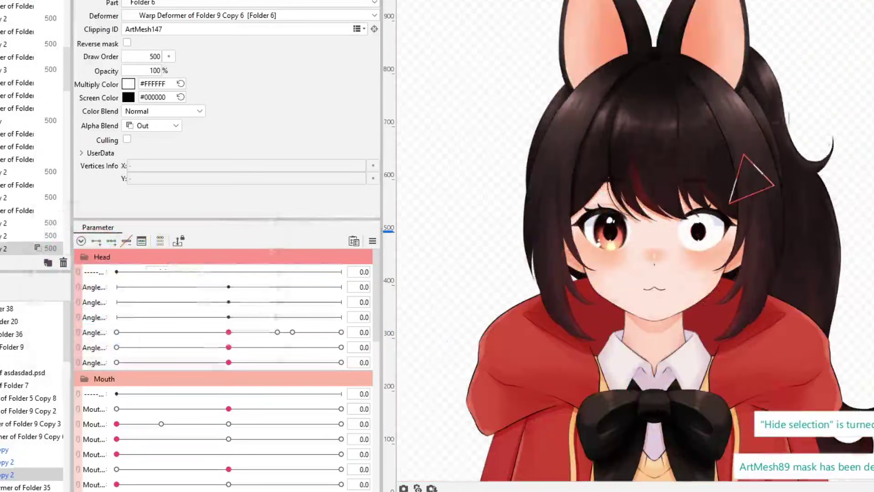
pyautogui.scroll(3, 722, 246)
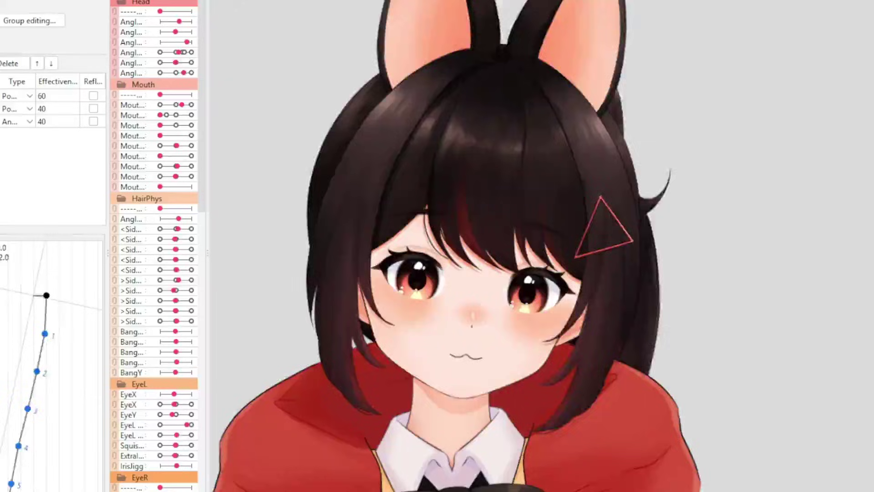